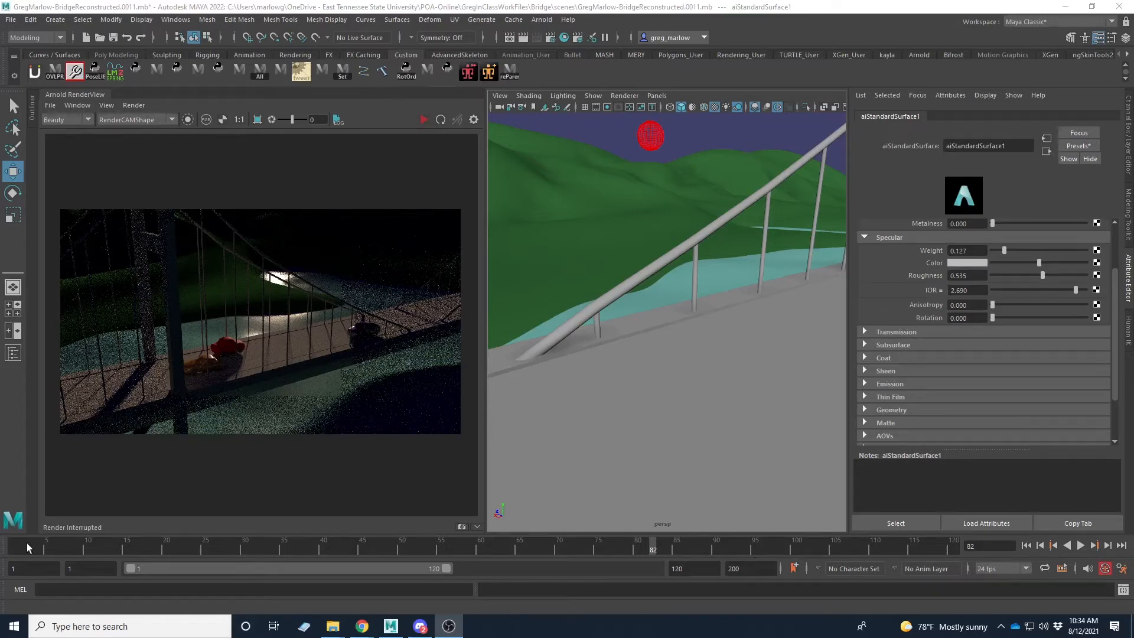
# Step: Return the animation to frame 1 and set the render settings to use Arnold Renderer
pyautogui.moveTo(26, 543); pyautogui.dragTo(0, 550)
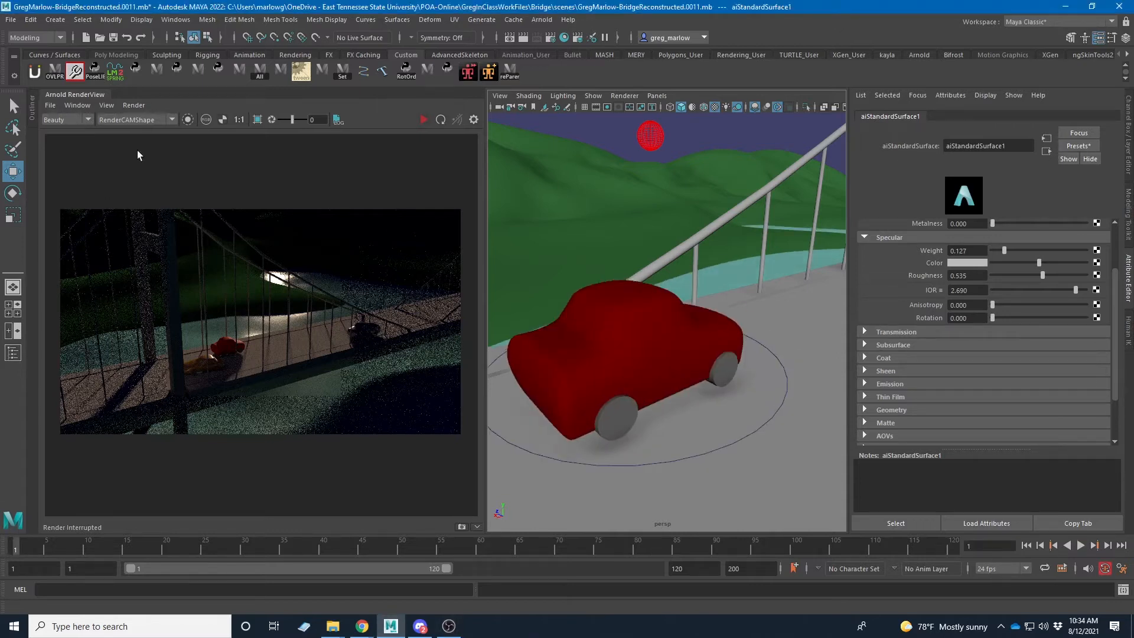
pyautogui.click(550, 39)
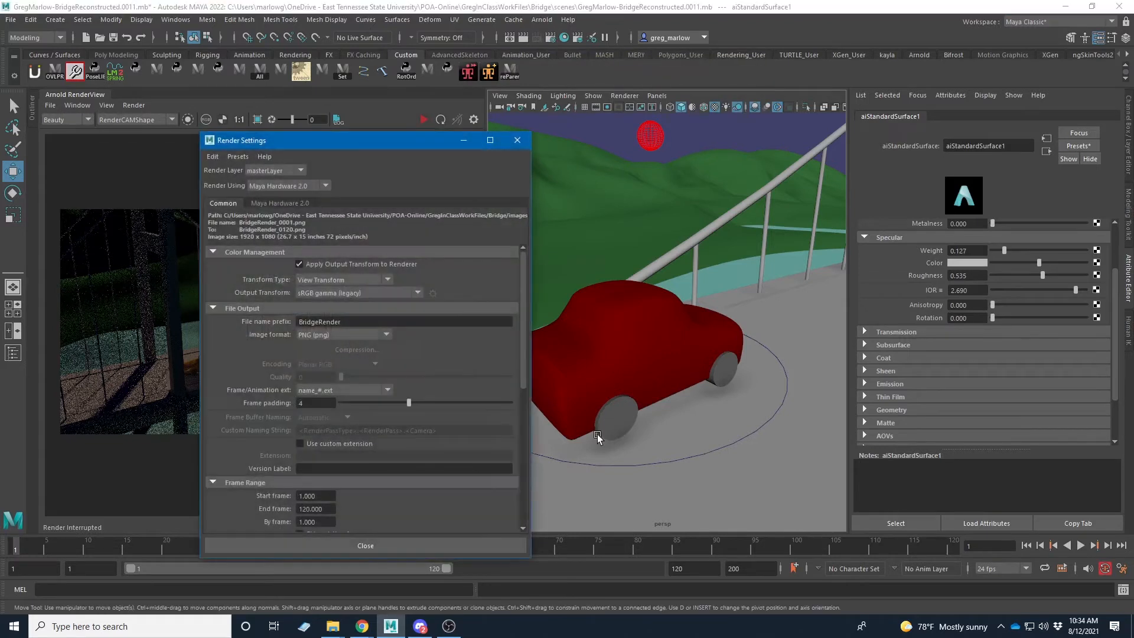
pyautogui.moveTo(357, 142); pyautogui.dragTo(673, 72)
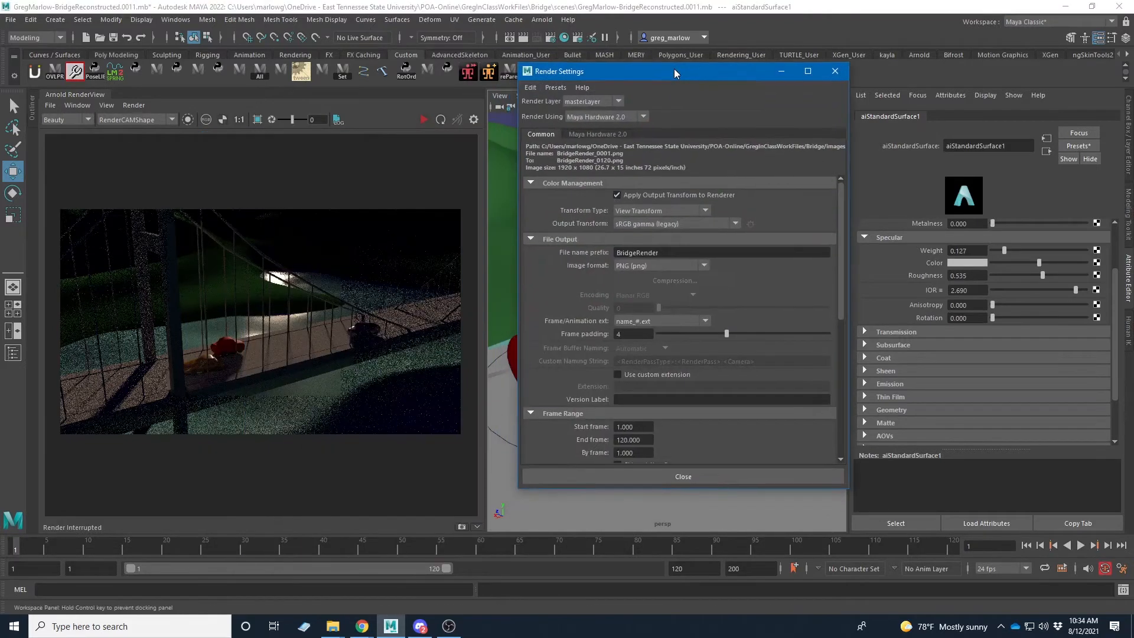
pyautogui.click(634, 122)
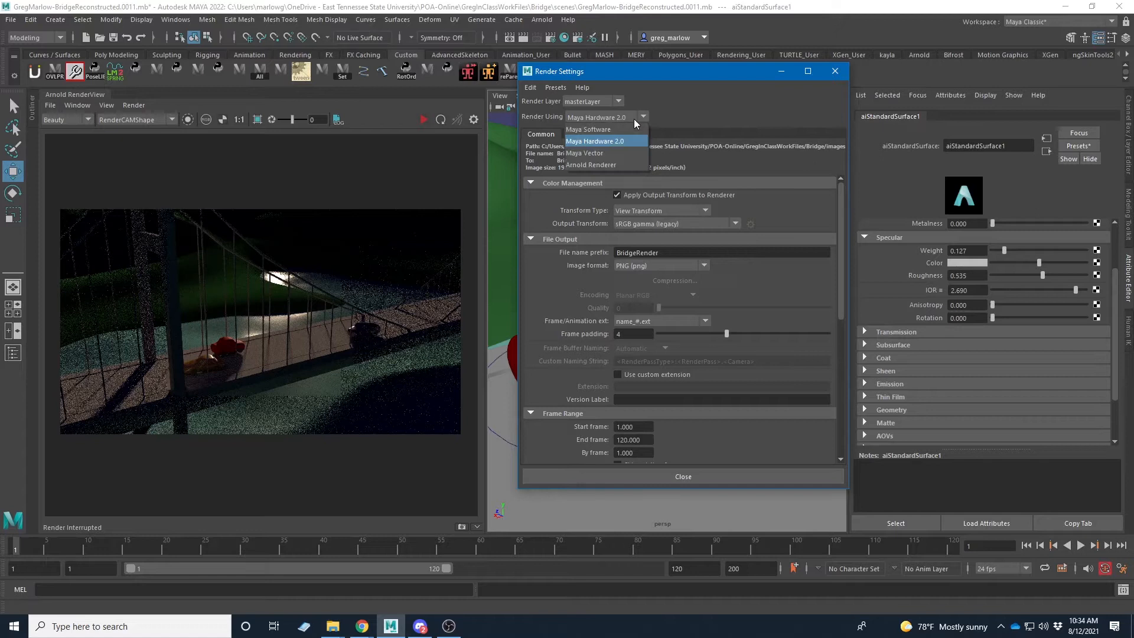
pyautogui.click(600, 166)
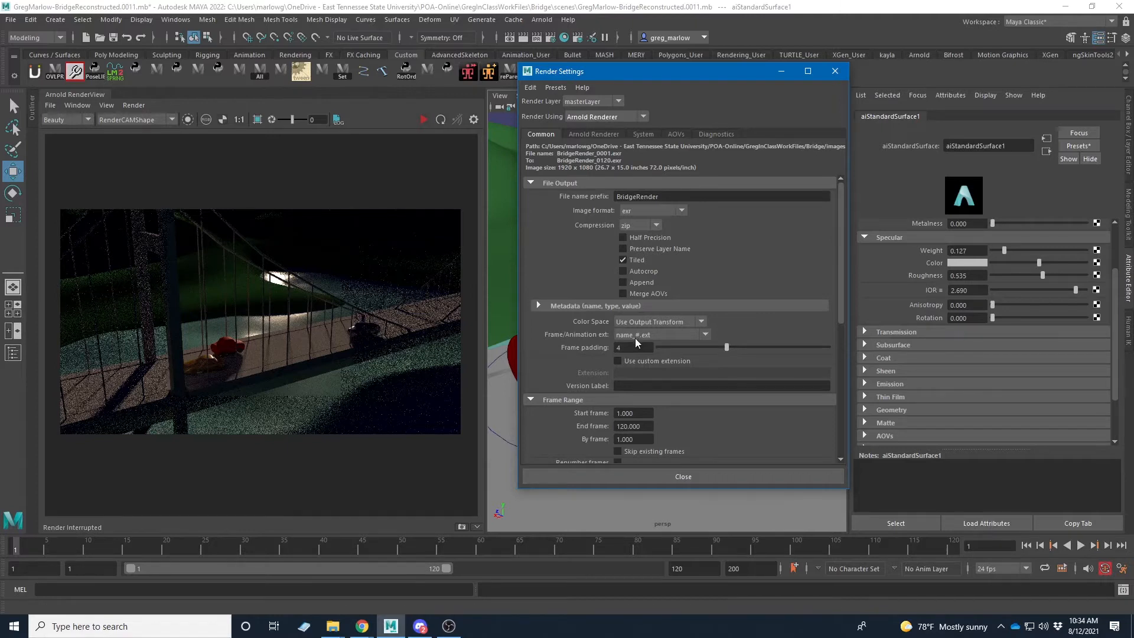
# Step: Change the output file name prefix to ArnoldRender and widen the render settings window to show the full output path
pyautogui.click(530, 88)
pyautogui.click(819, 234)
pyautogui.click(673, 196)
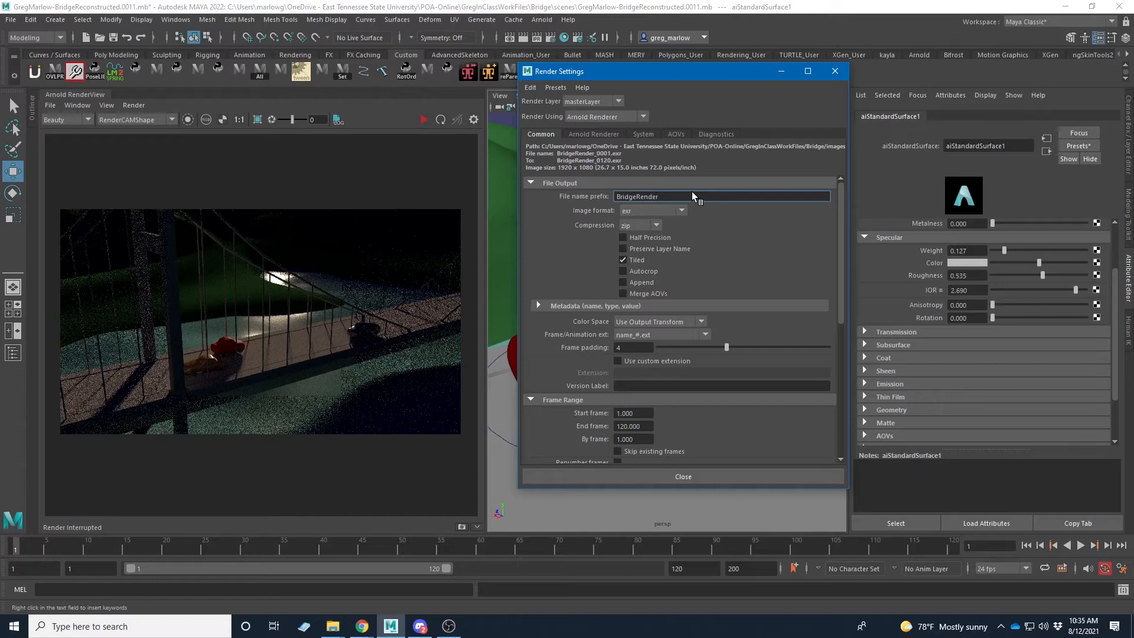
pyautogui.moveTo(675, 196); pyautogui.dragTo(607, 196)
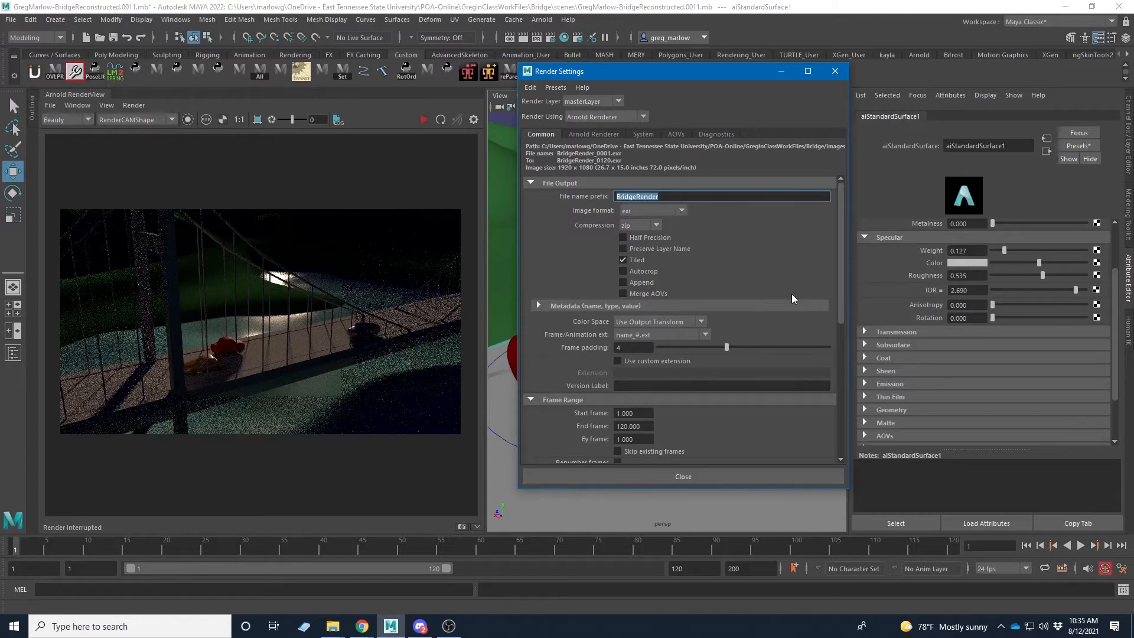
pyautogui.press('Right')
pyautogui.write('Arnold')
pyautogui.press('Delete')
pyautogui.press('Delete')
pyautogui.press('Delete')
pyautogui.press('Delete')
pyautogui.press('Delete')
pyautogui.press('Delete')
pyautogui.click(728, 386)
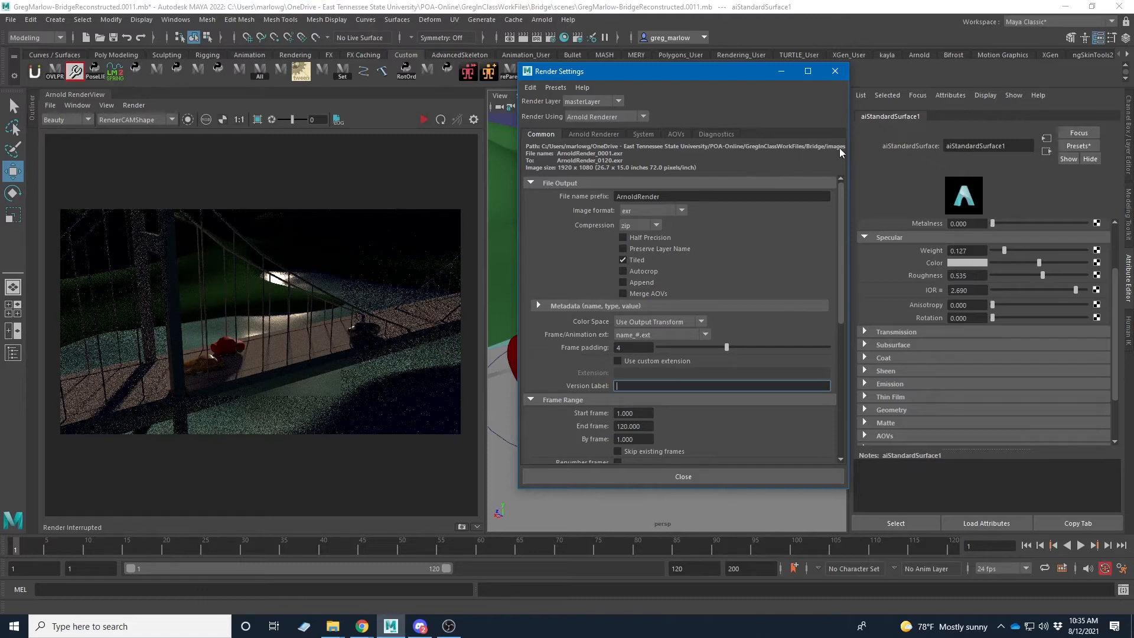
pyautogui.moveTo(850, 152); pyautogui.dragTo(888, 153)
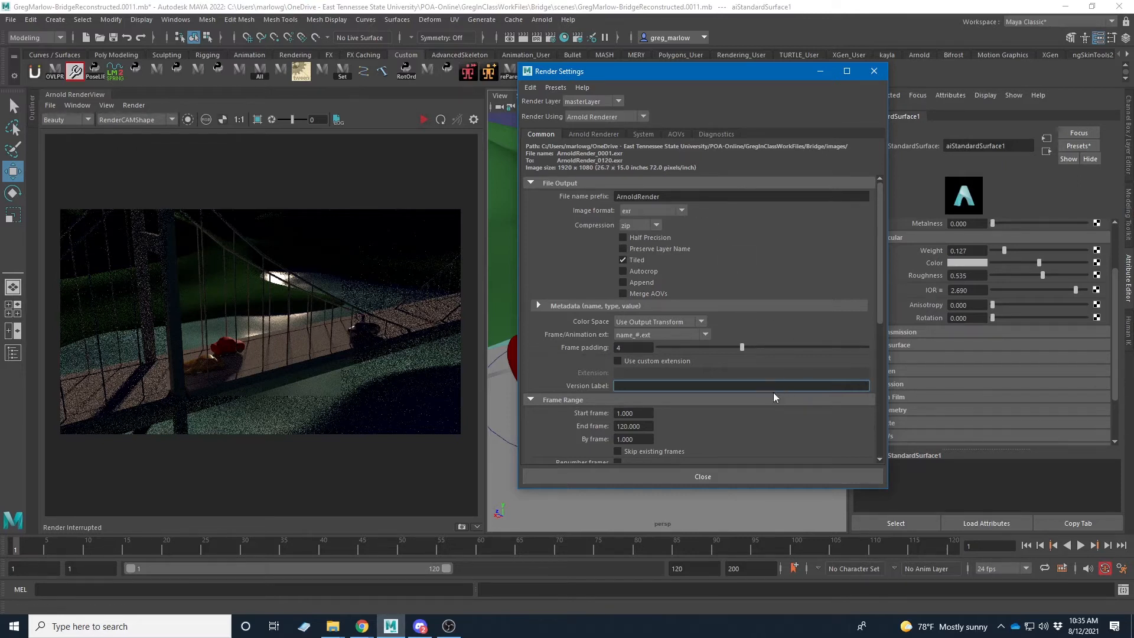
# Step: Try name (Single Frame) as the frame/animation extension and restore name_#.ext
pyautogui.click(704, 335)
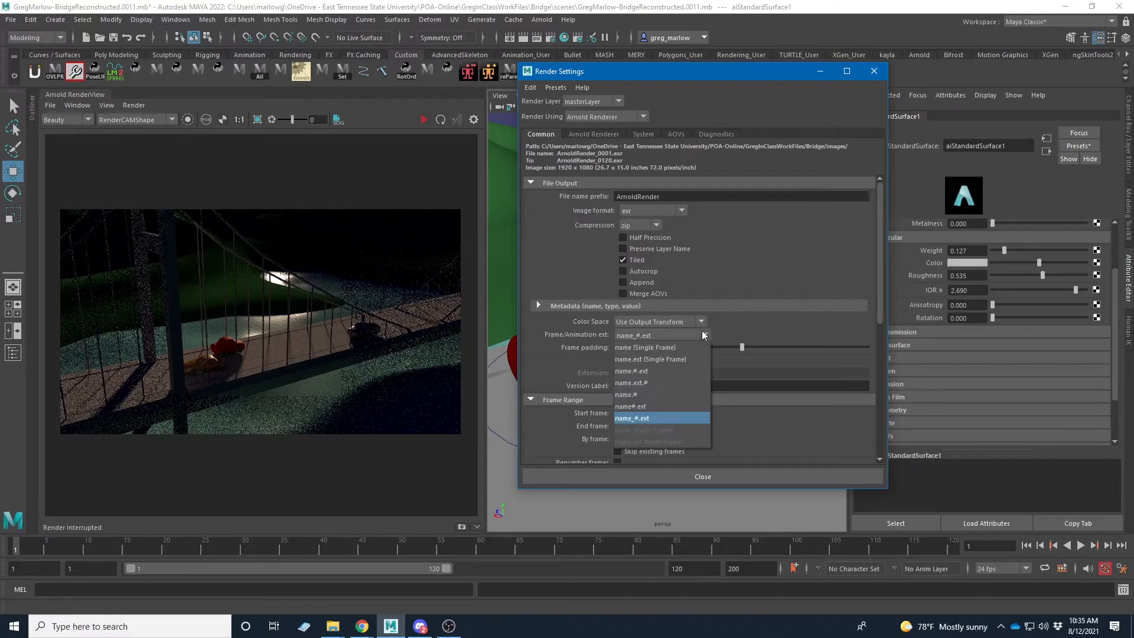
pyautogui.click(665, 342)
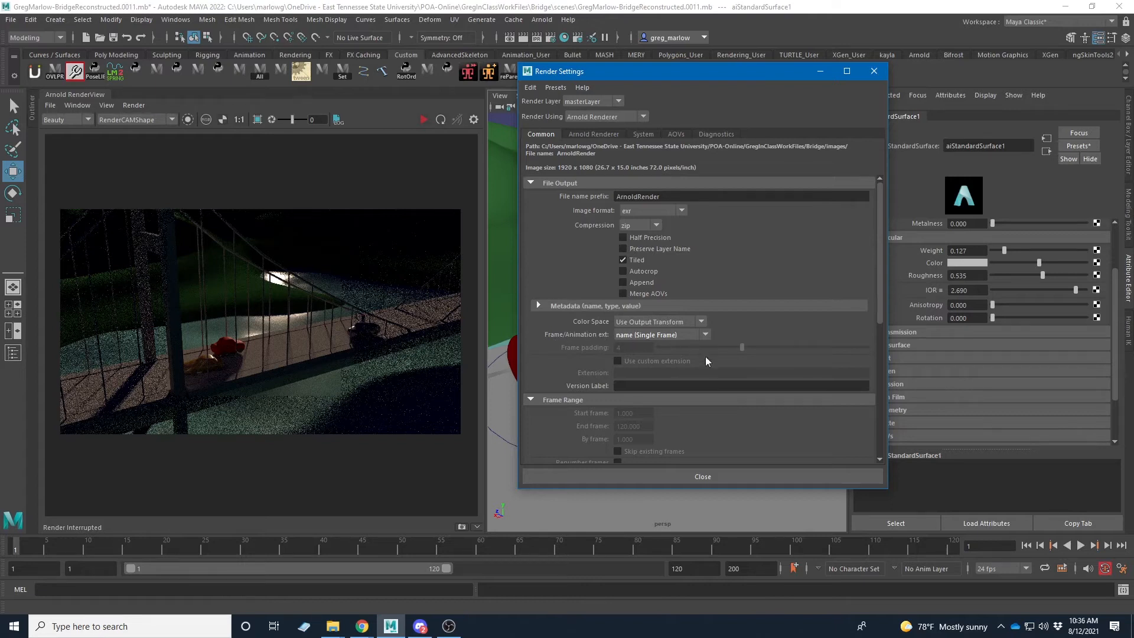
pyautogui.click(705, 335)
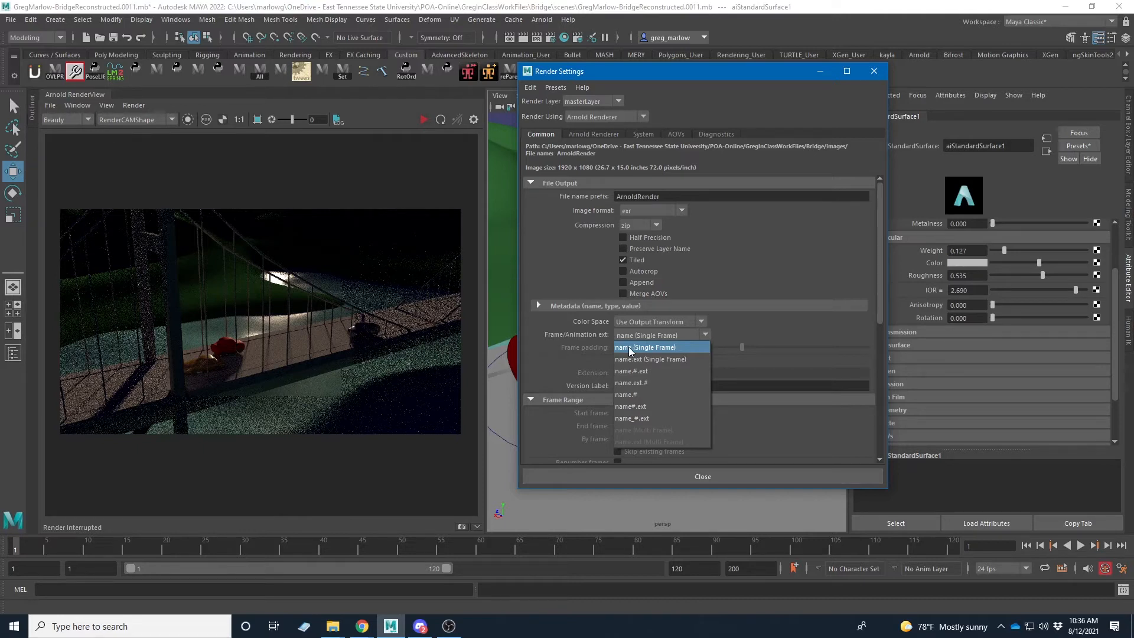
pyautogui.click(637, 419)
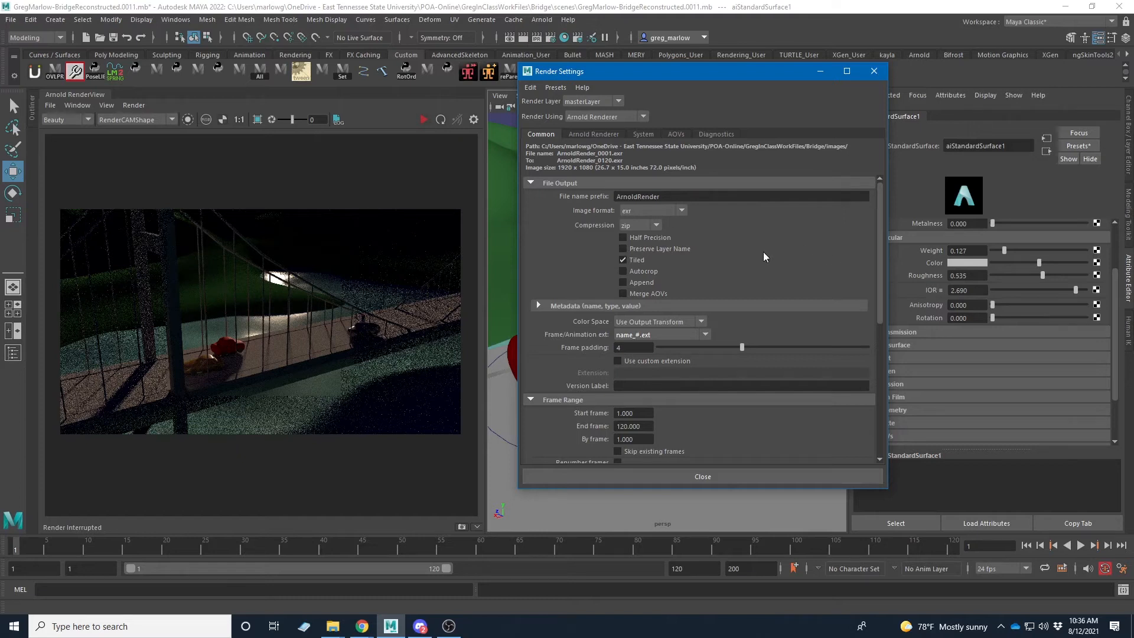
# Step: Check the start and end frames, and try persp as the renderable camera before restoring RenderCAM
pyautogui.scroll(-5, 763, 251)
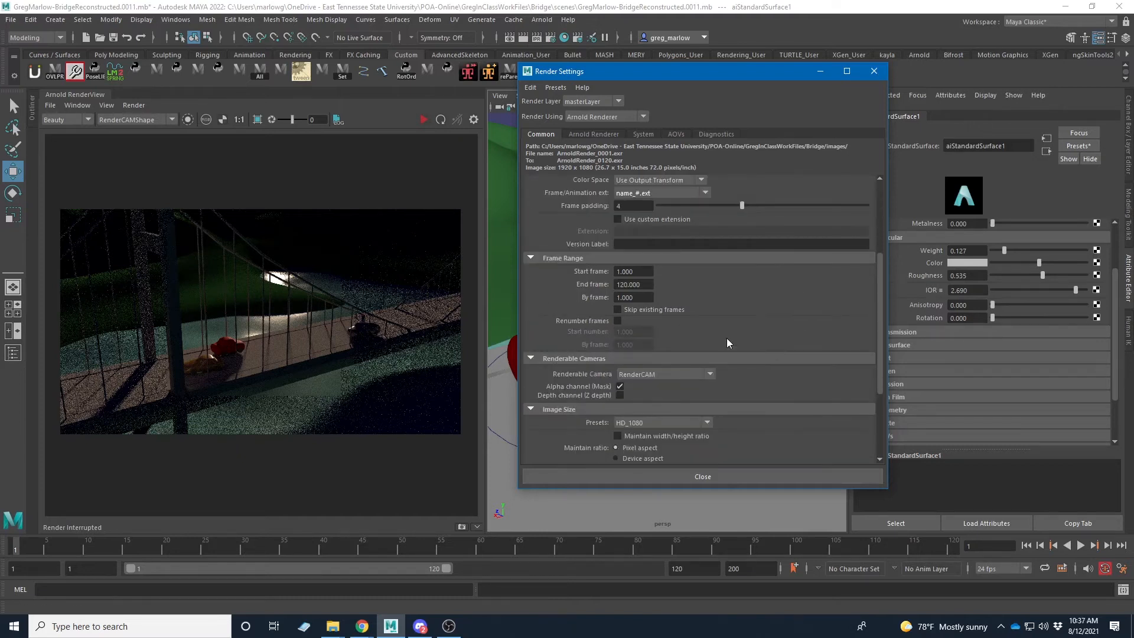
pyautogui.moveTo(640, 274); pyautogui.dragTo(603, 274)
pyautogui.click(637, 273)
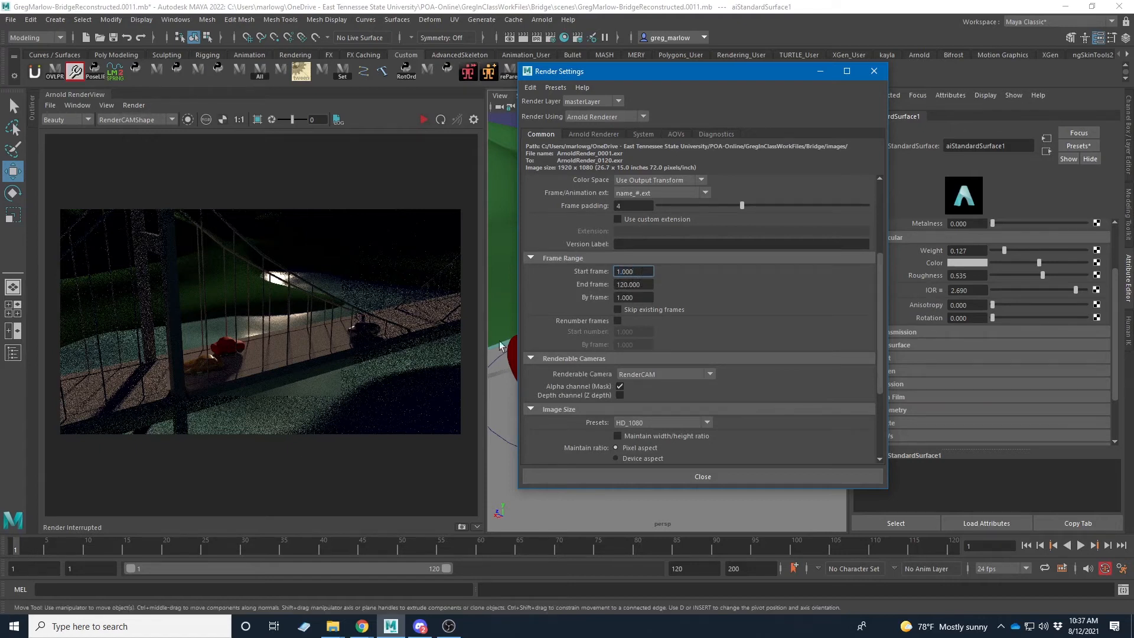
pyautogui.moveTo(644, 285); pyautogui.dragTo(600, 292)
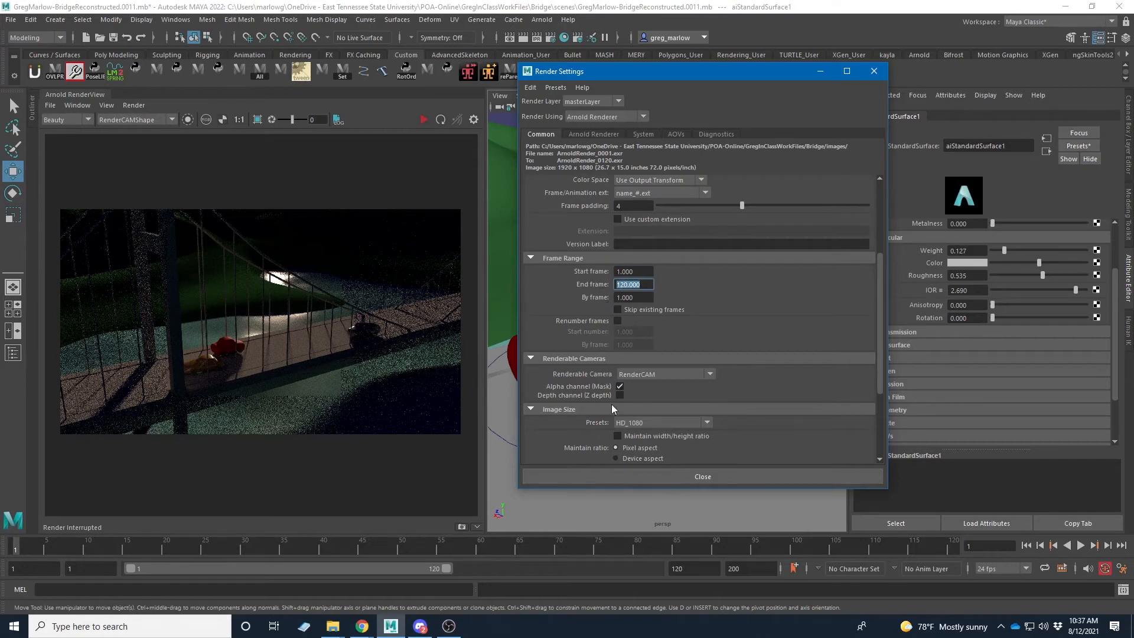
pyautogui.click(661, 375)
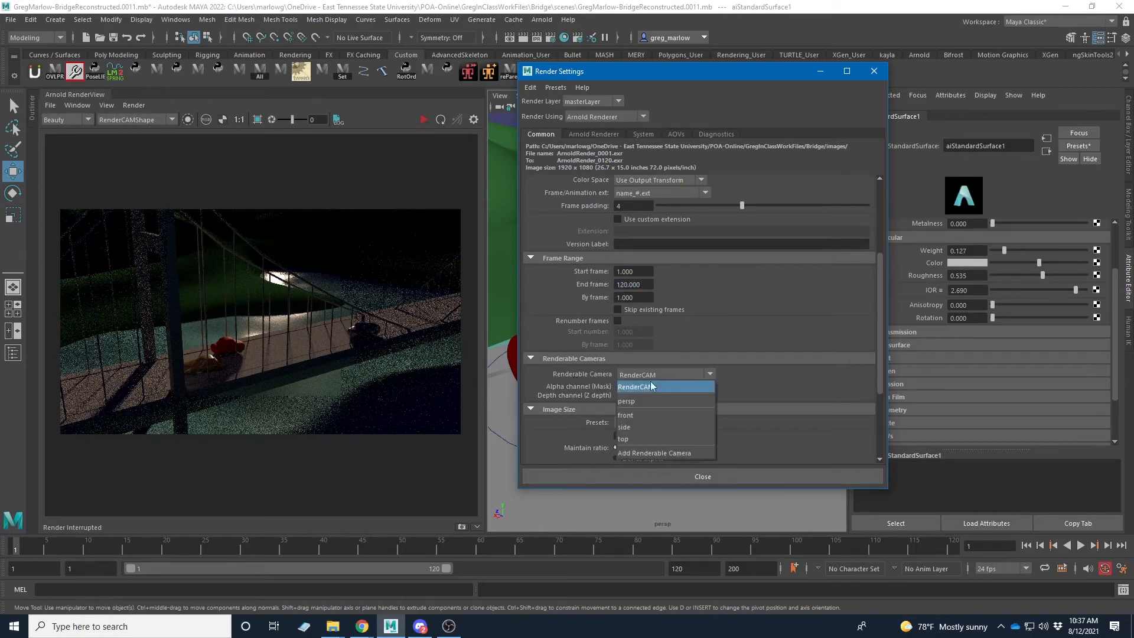
pyautogui.click(624, 401)
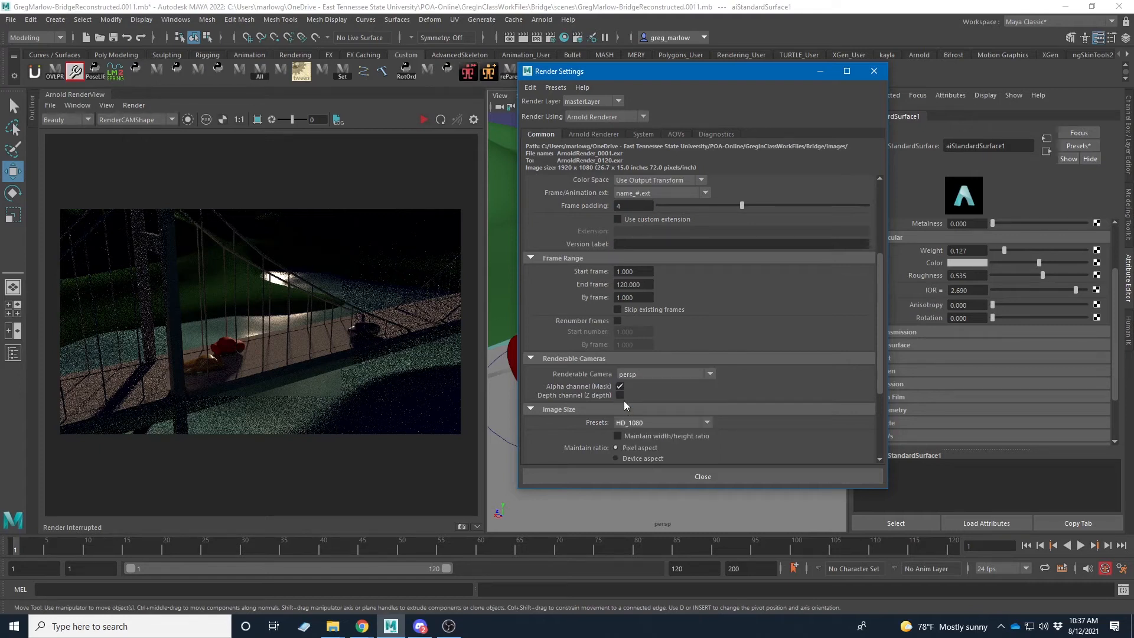
pyautogui.click(658, 373)
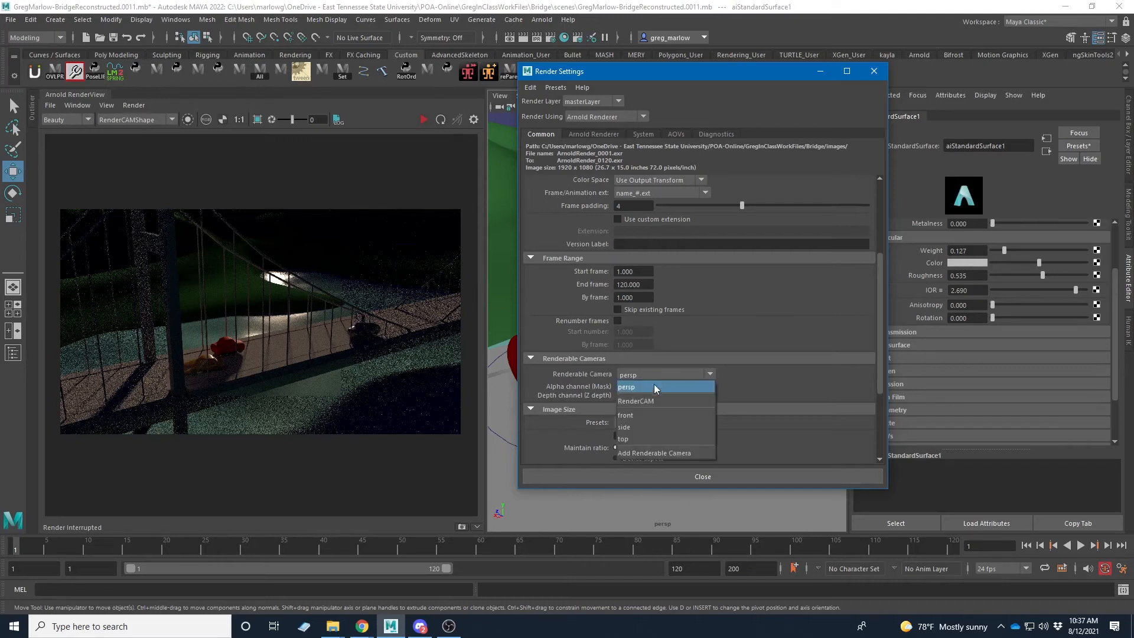
pyautogui.click(643, 401)
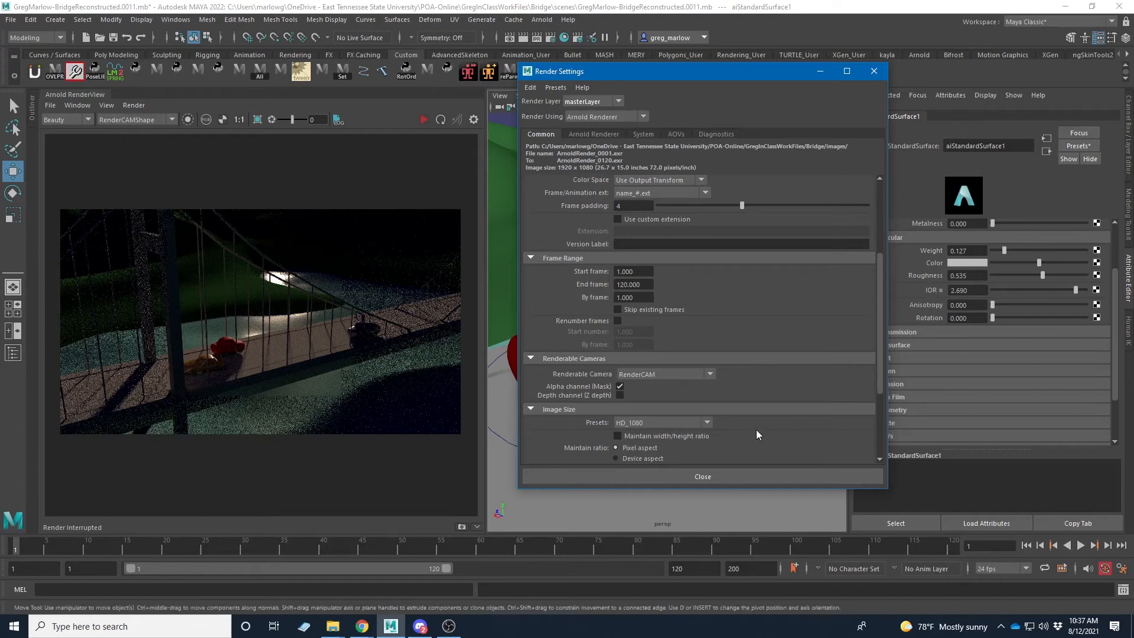
# Step: Try the HD_540 image size preset and return to HD_1080
pyautogui.scroll(-3, 756, 429)
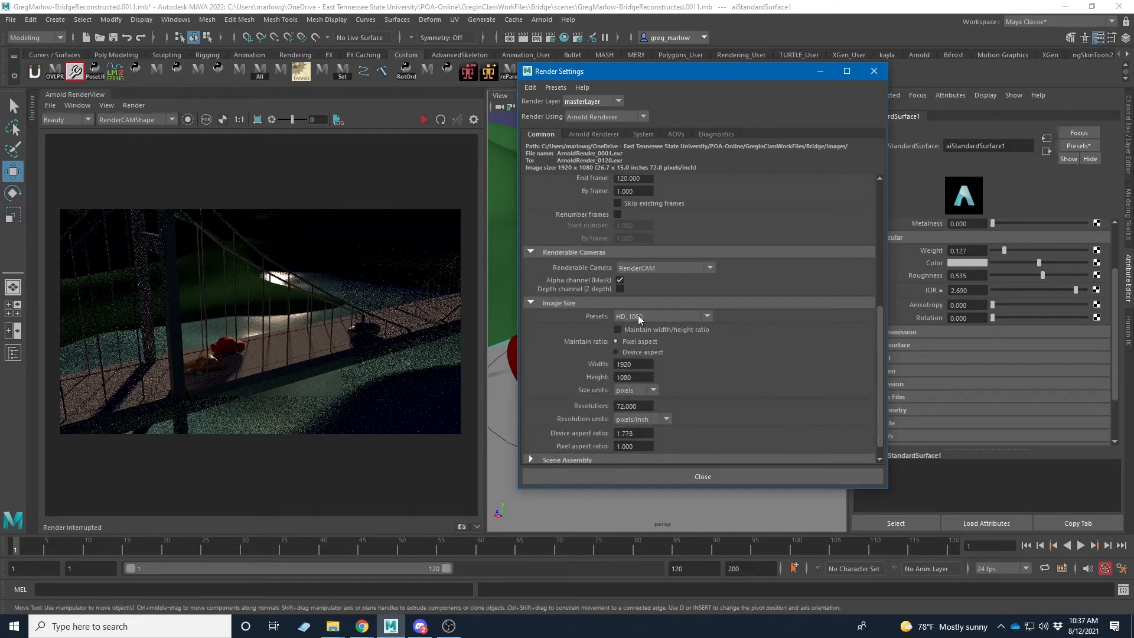
pyautogui.click(678, 318)
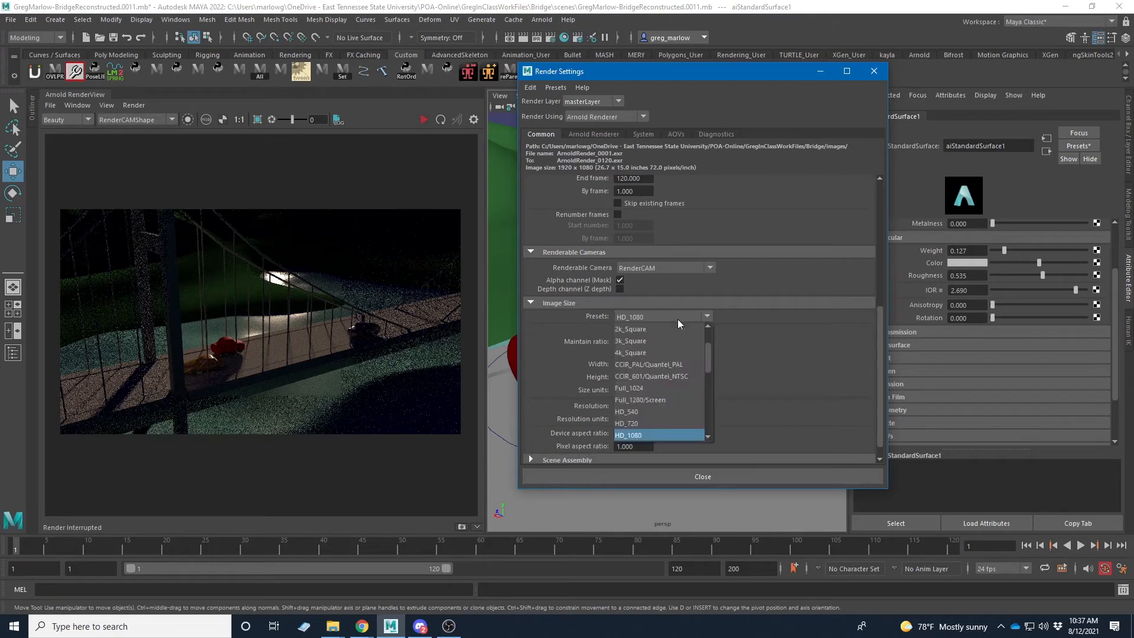
pyautogui.click(642, 436)
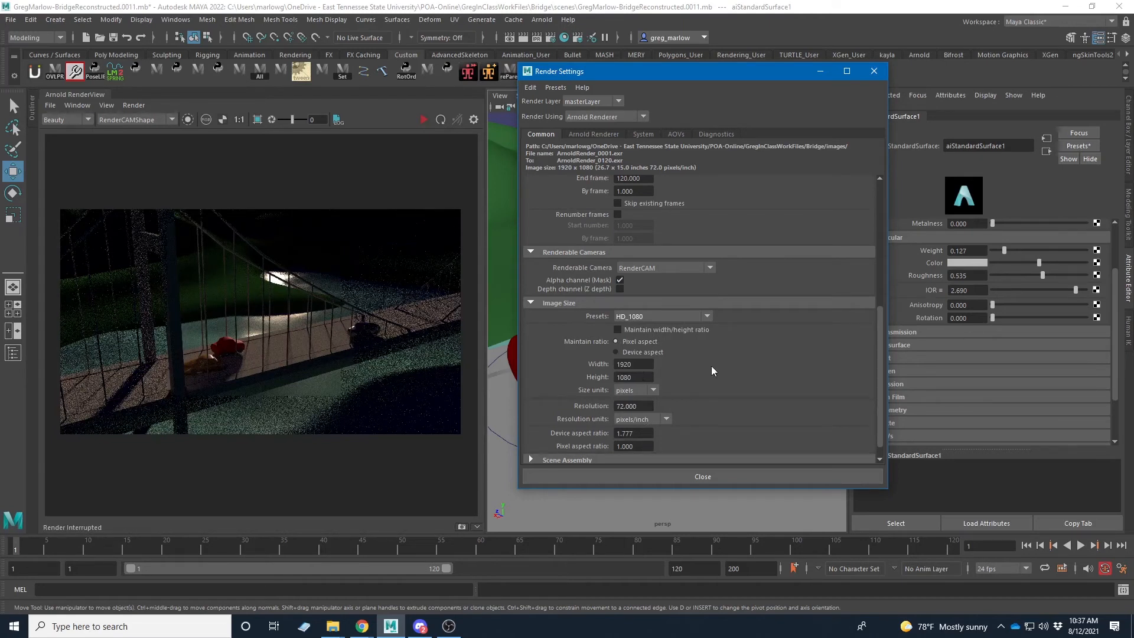
pyautogui.click(684, 316)
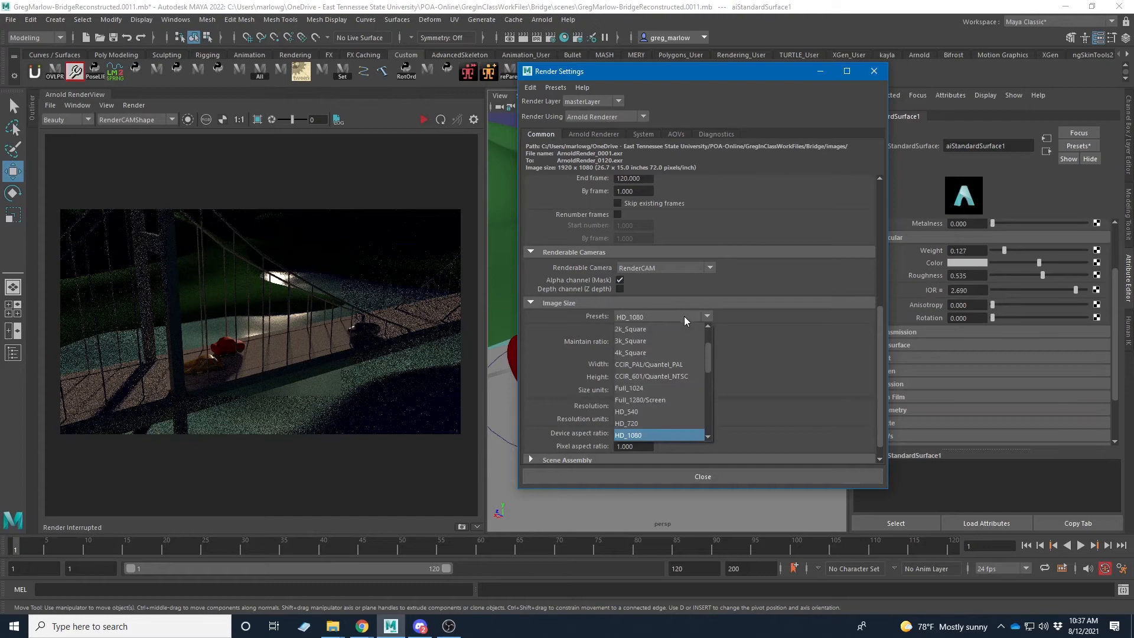
pyautogui.click(645, 413)
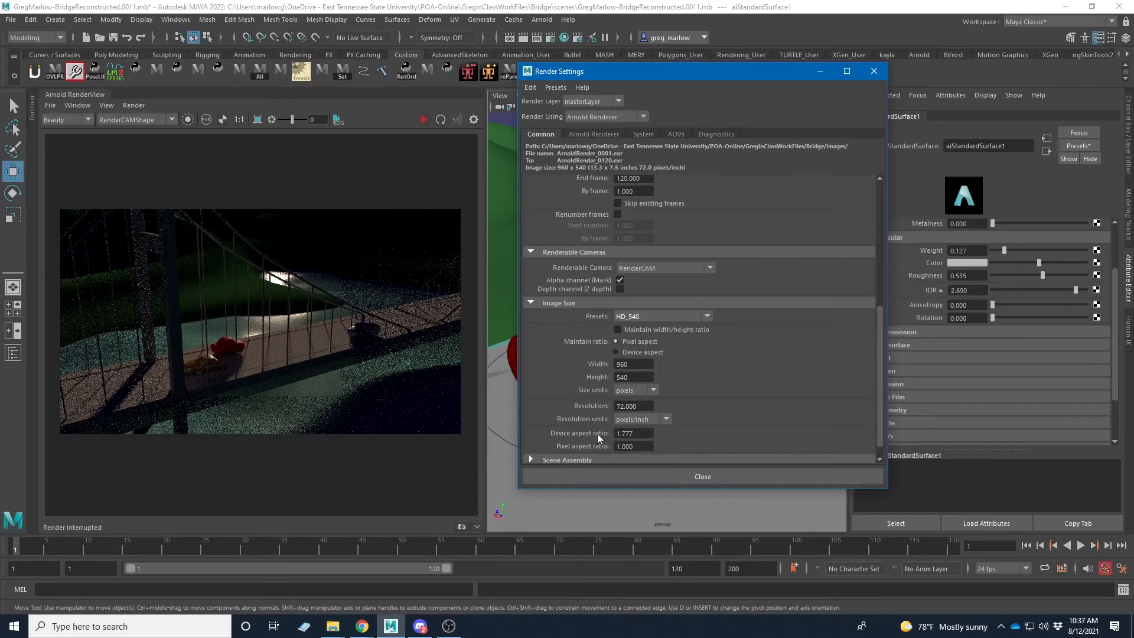
pyautogui.click(669, 317)
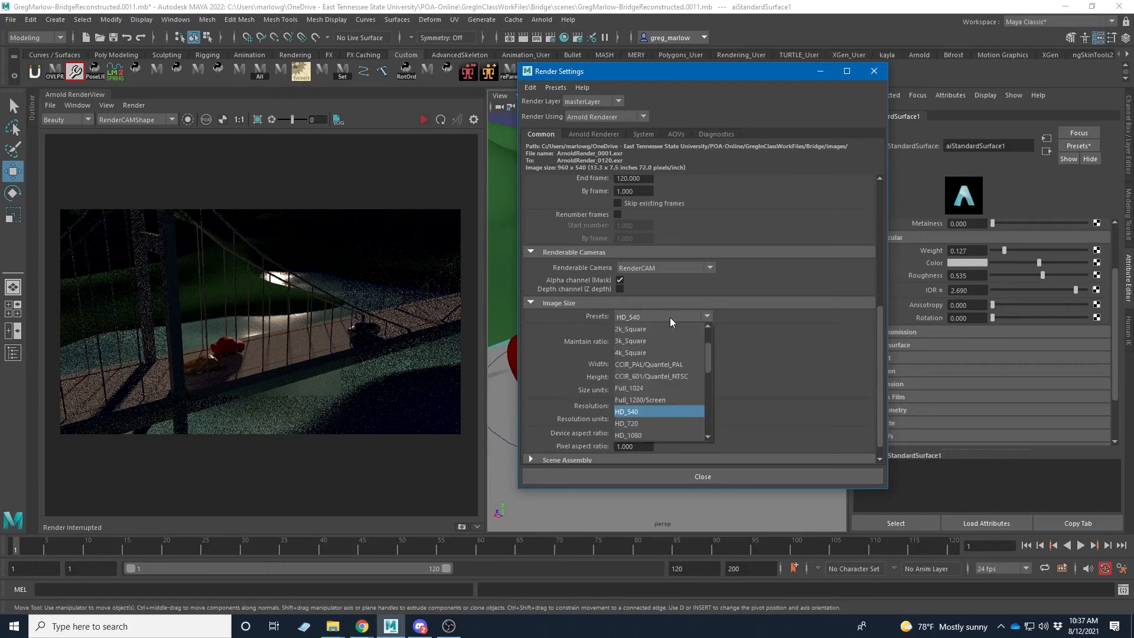
pyautogui.click(654, 415)
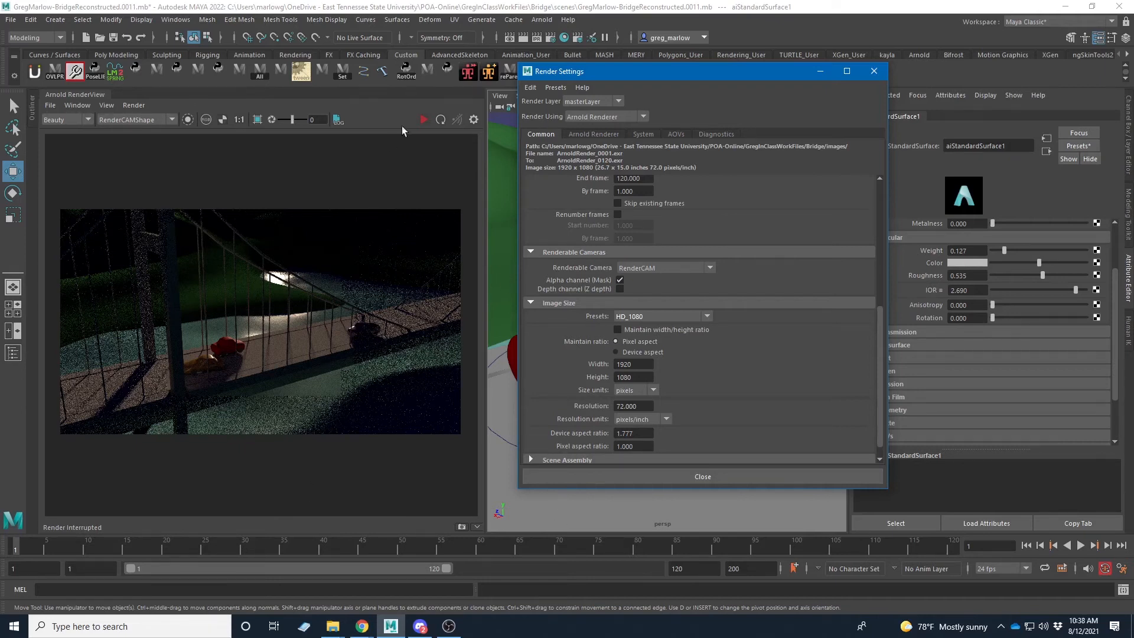
# Step: Start a preview render of the current frame in the Arnold RenderView through the RenderCAMShape camera
pyautogui.click(423, 120)
pyautogui.click(424, 121)
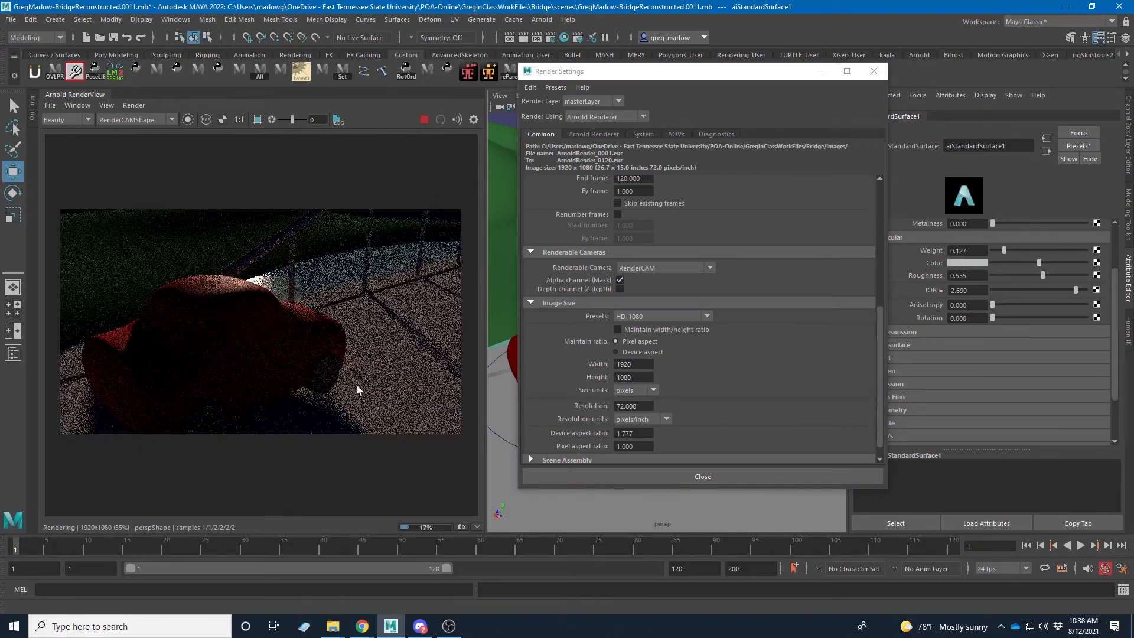
pyautogui.click(167, 119)
pyautogui.click(132, 139)
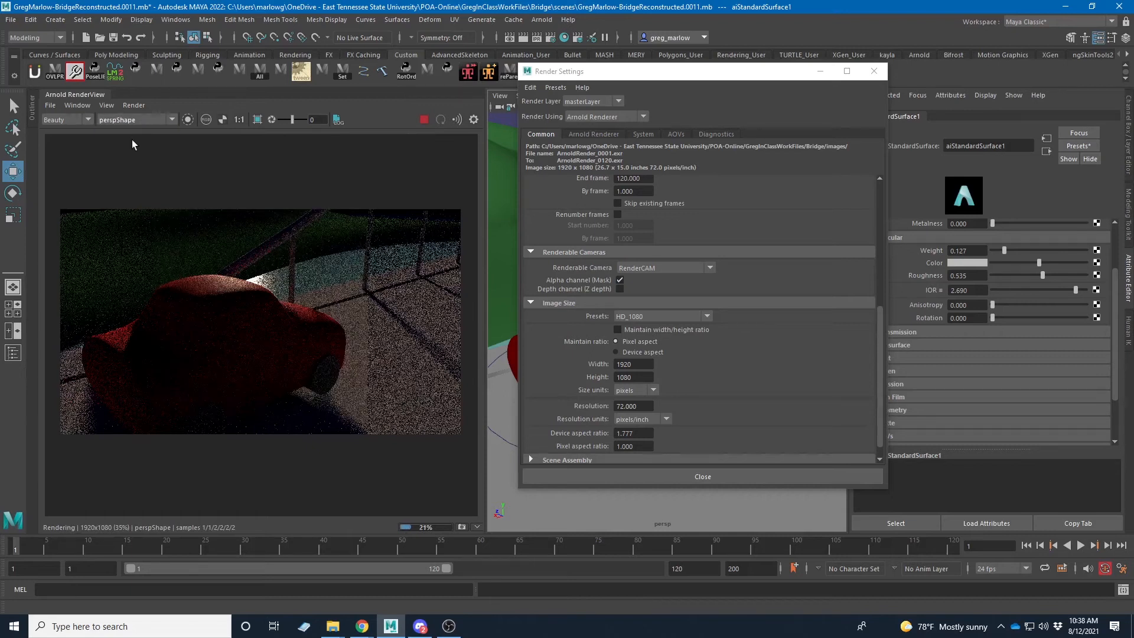
pyautogui.click(159, 119)
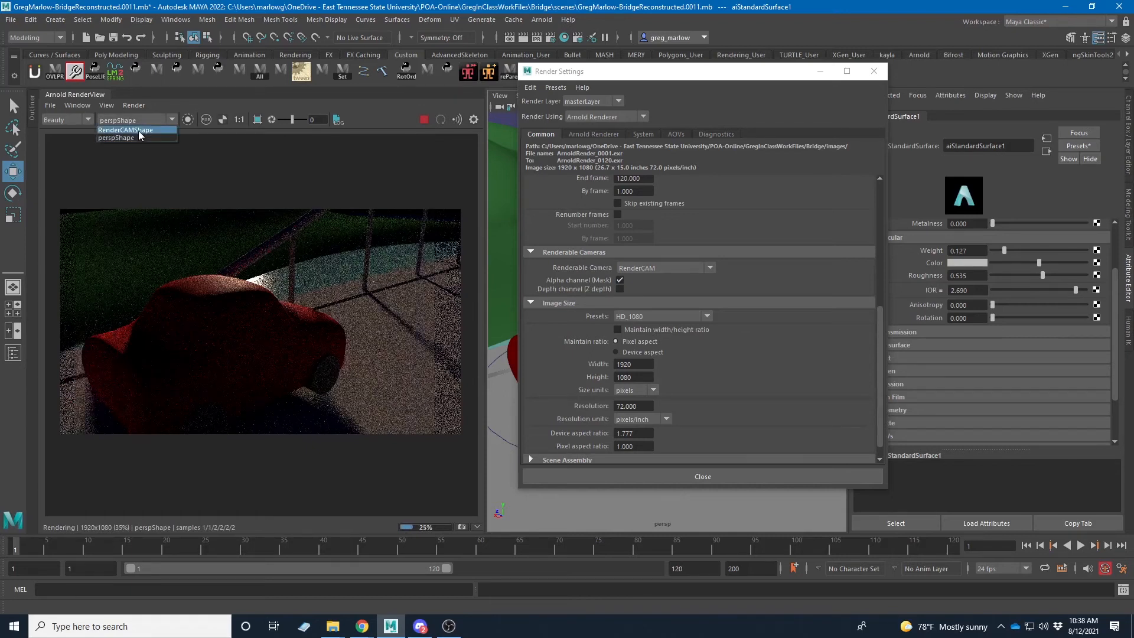
pyautogui.click(138, 130)
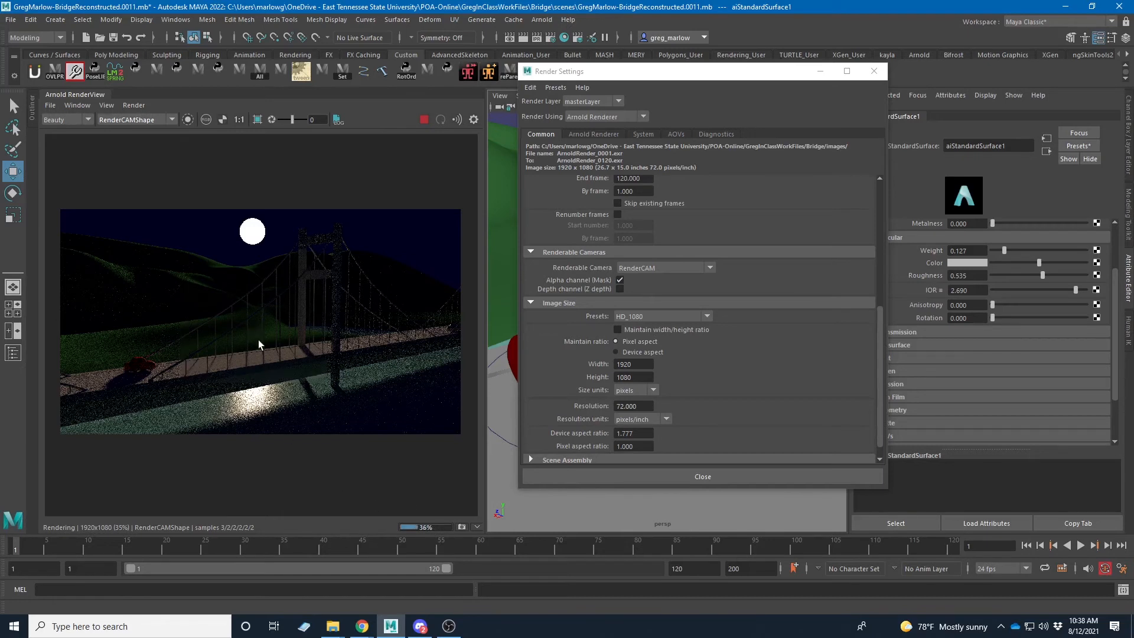
# Step: Inspect the bridge render up close, stop the render, and move the render settings window clear of the viewport
pyautogui.scroll(8, 258, 339)
pyautogui.scroll(-6, 286, 384)
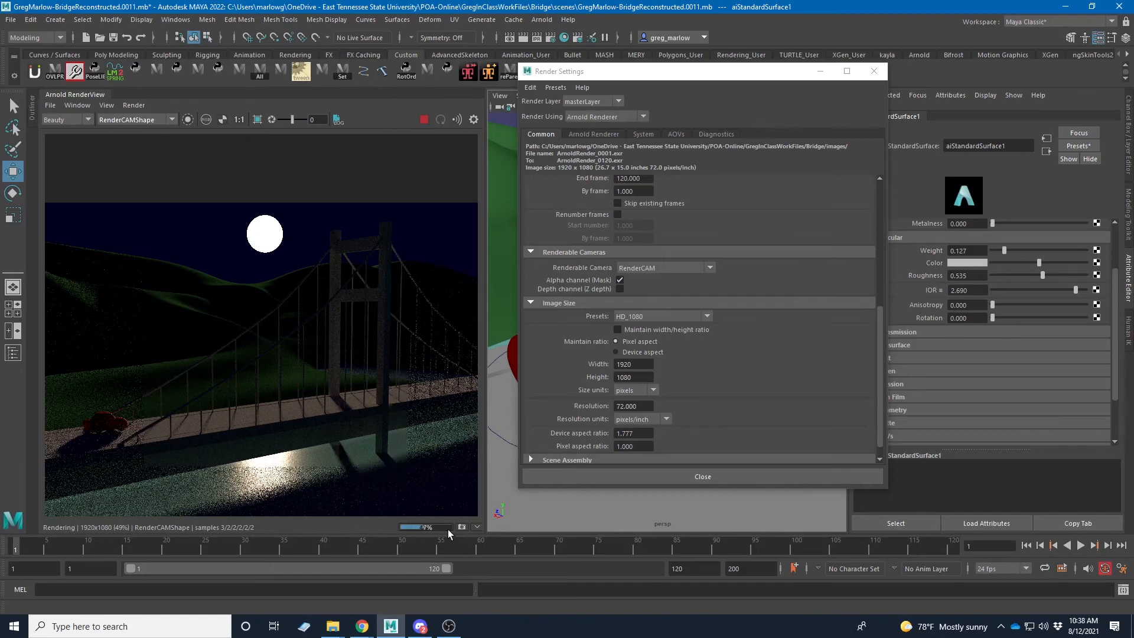
pyautogui.scroll(3, 638, 407)
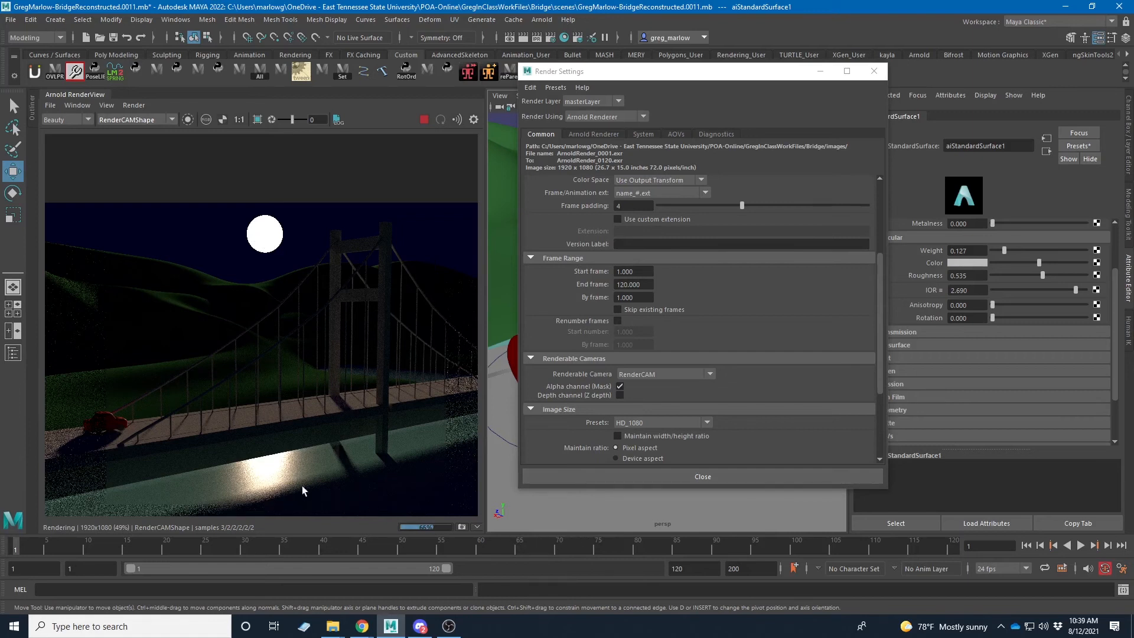
pyautogui.click(424, 119)
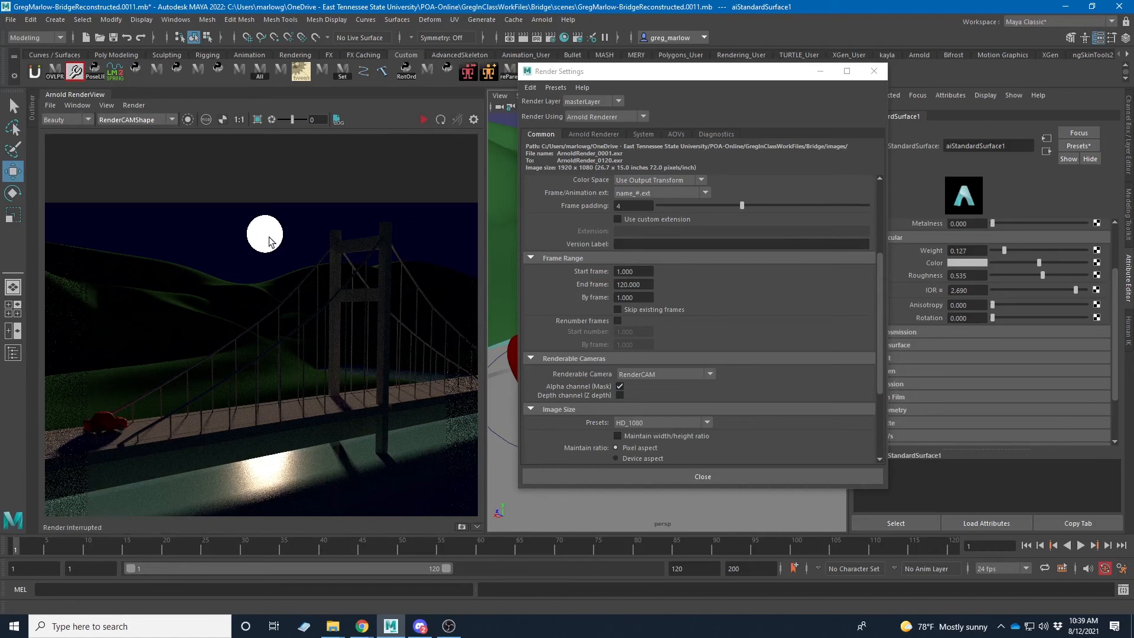
pyautogui.moveTo(607, 71); pyautogui.dragTo(800, 172)
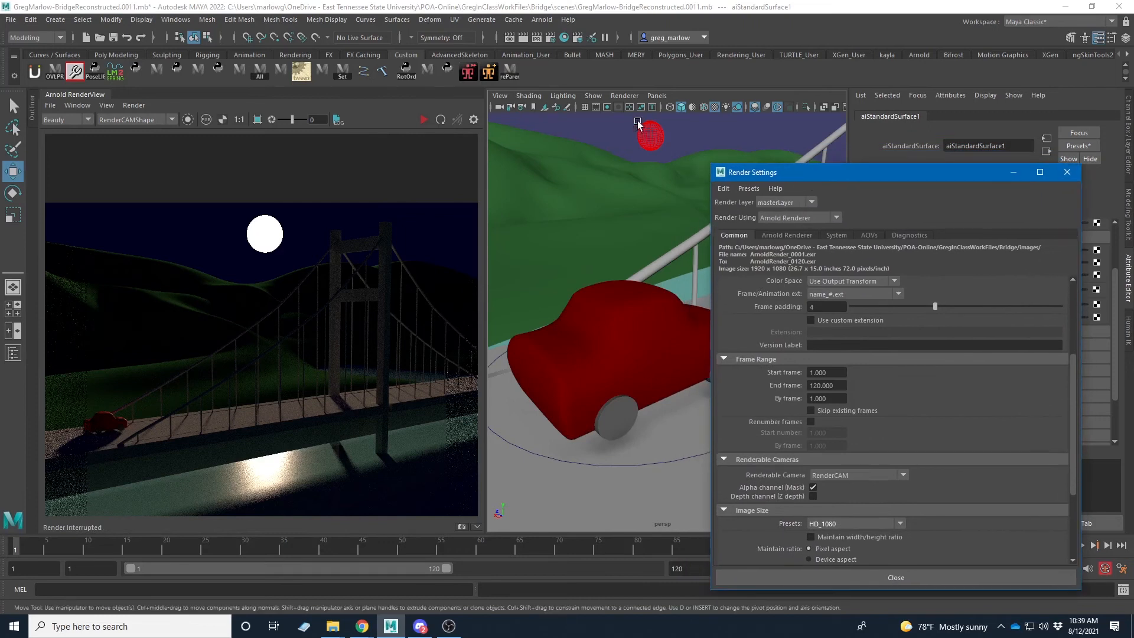
# Step: Set the samples of the spherical moon mesh light to 5, keeping the render settings window clear of its attributes
pyautogui.click(650, 135)
pyautogui.moveTo(886, 177); pyautogui.dragTo(212, 102)
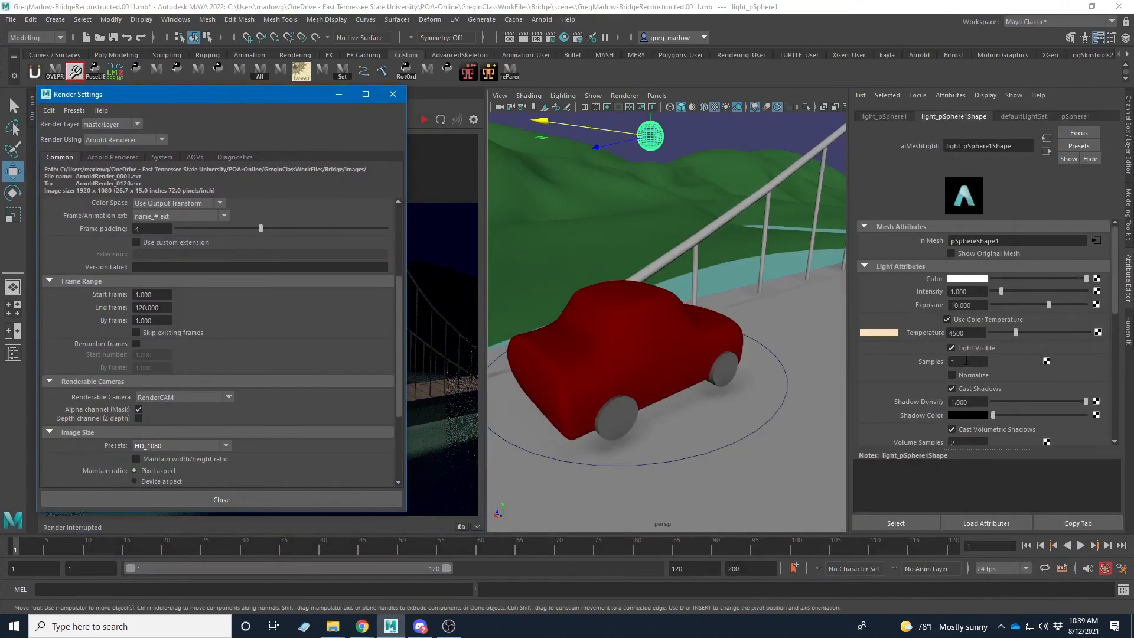
pyautogui.click(966, 360)
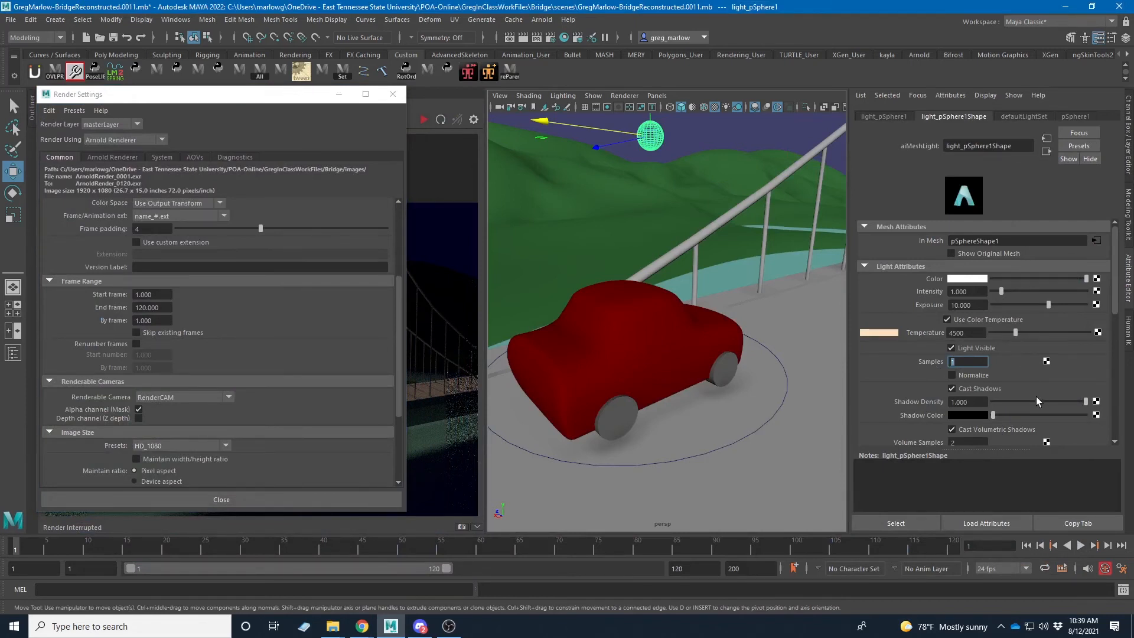
pyautogui.write('3')
pyautogui.write('5')
pyautogui.press('BackSpace')
pyautogui.press('BackSpace')
pyautogui.write('5')
# Step: Select the sky dome light and set its samples to 5
pyautogui.click(745, 129)
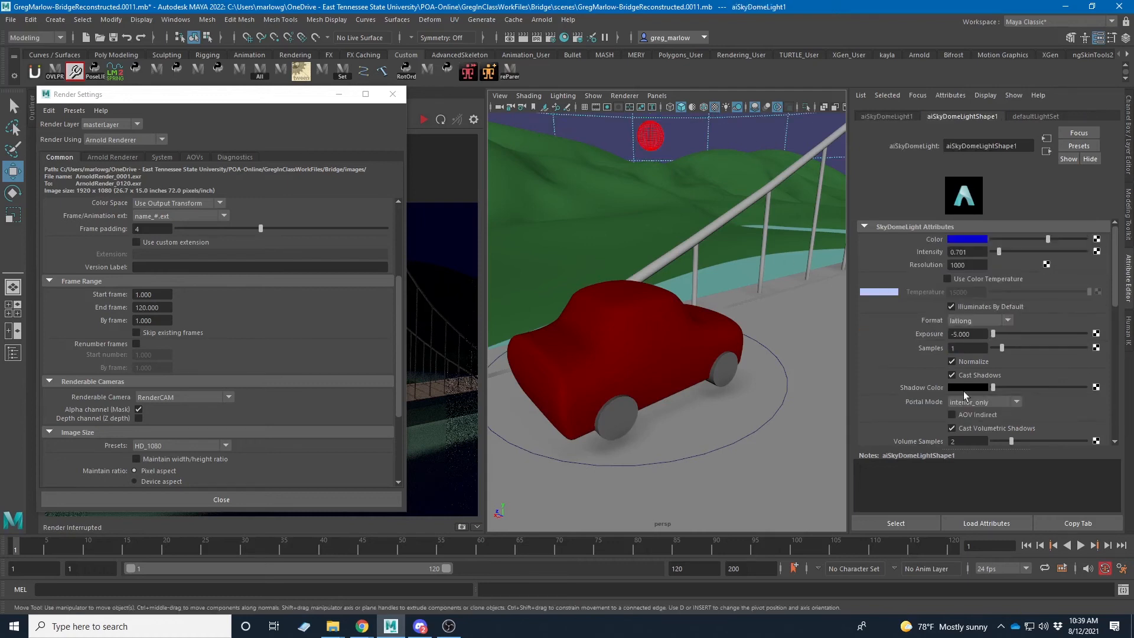
pyautogui.click(968, 349)
pyautogui.press('BackSpace')
pyautogui.write('5')
pyautogui.press('Return')
# Step: Examine the grain in the existing bridge render up close, around the deck, the railing shadows and the moon's reflection on the water
pyautogui.moveTo(288, 97); pyautogui.dragTo(1009, 158)
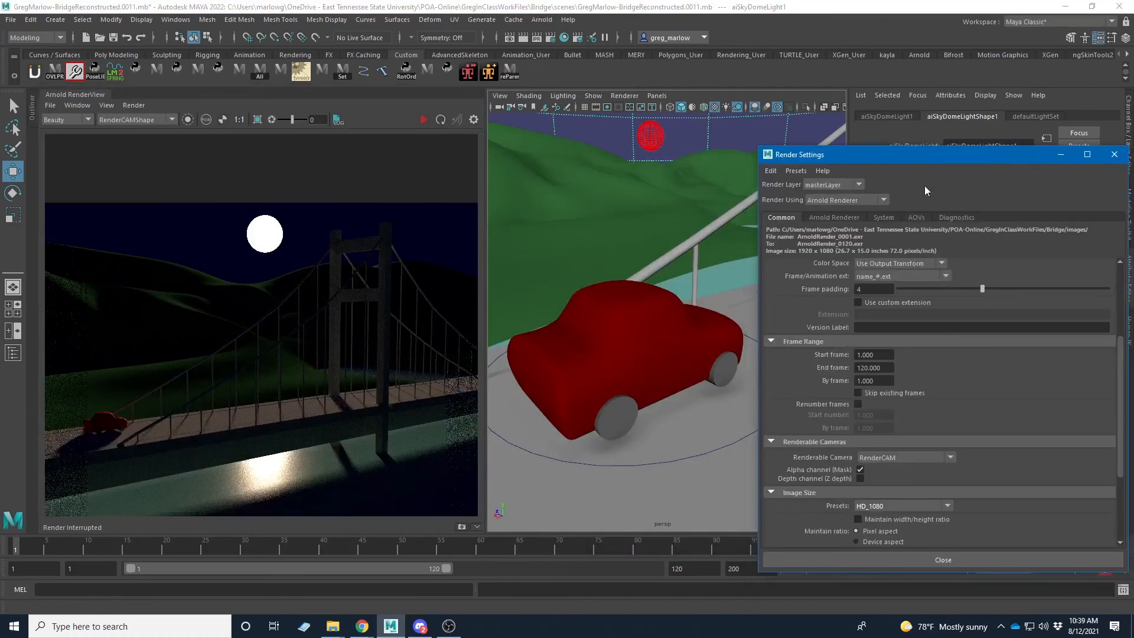
pyautogui.scroll(3, 257, 401)
pyautogui.scroll(-3, 302, 417)
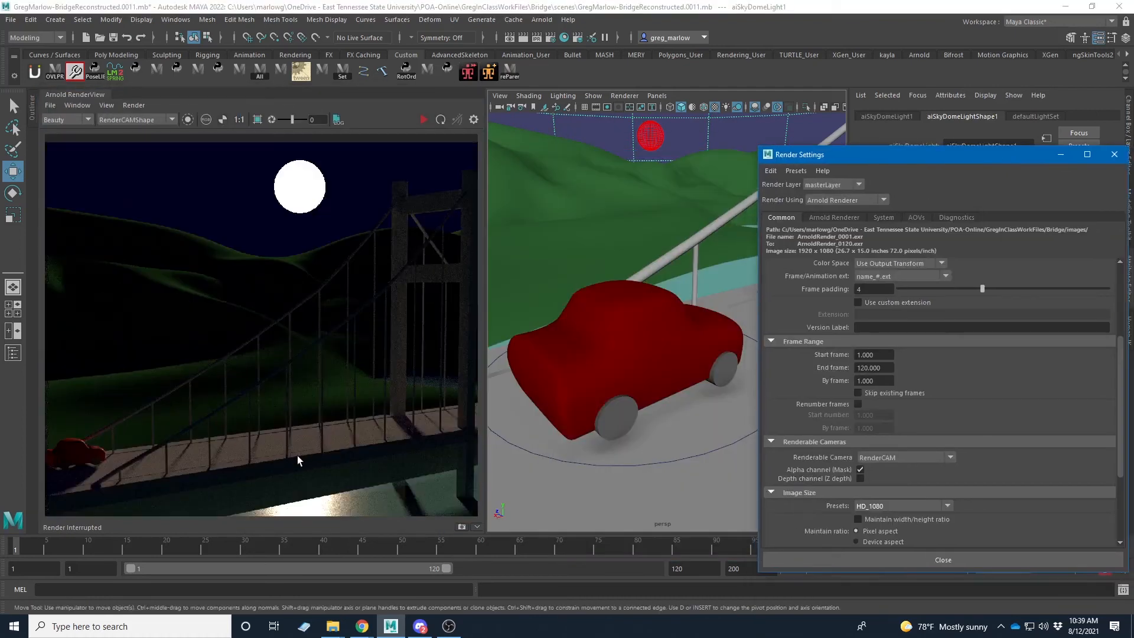
pyautogui.moveTo(296, 455); pyautogui.dragTo(289, 354, button='middle')
pyautogui.scroll(3, 292, 356)
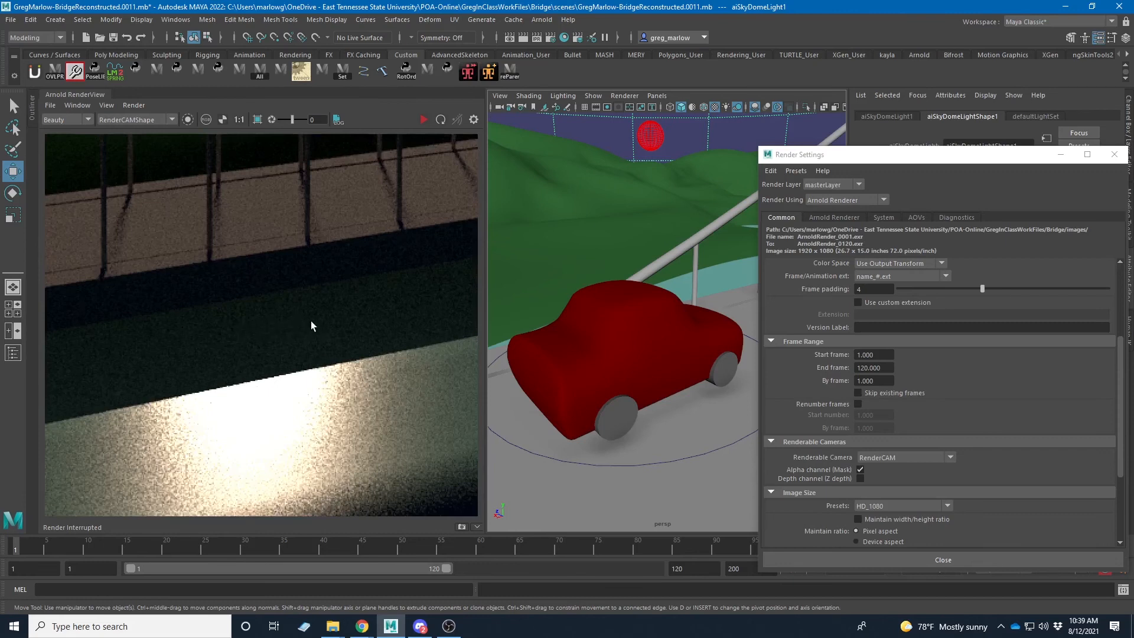
pyautogui.scroll(-5, 301, 330)
pyautogui.moveTo(285, 291); pyautogui.dragTo(285, 342, button='middle')
pyautogui.scroll(3, 270, 363)
pyautogui.scroll(-2, 270, 362)
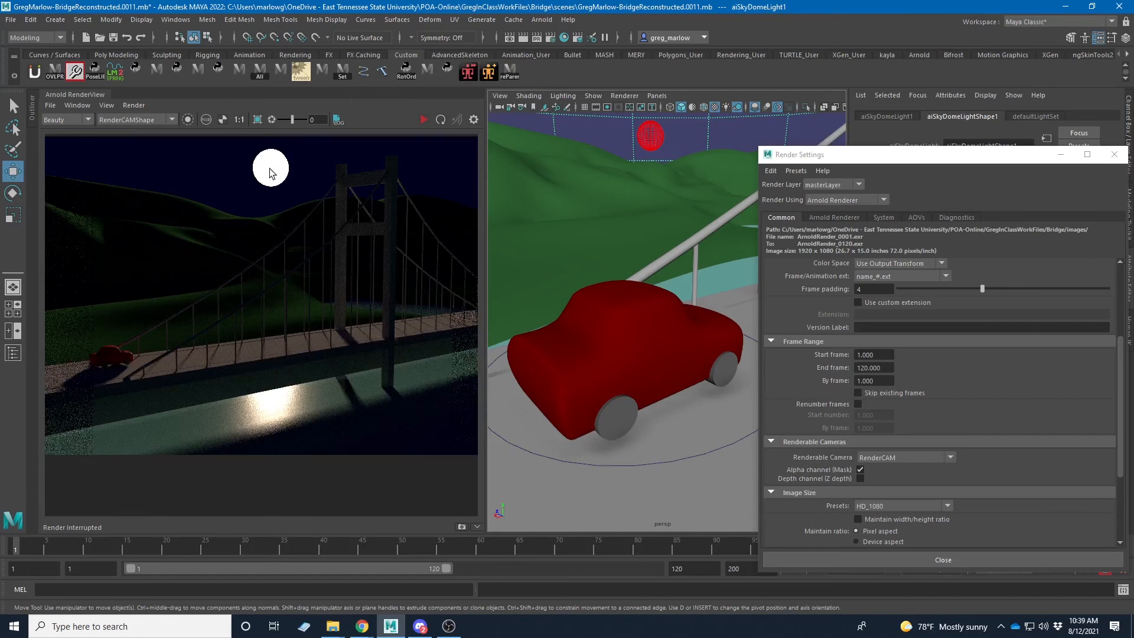
pyautogui.scroll(4, 261, 378)
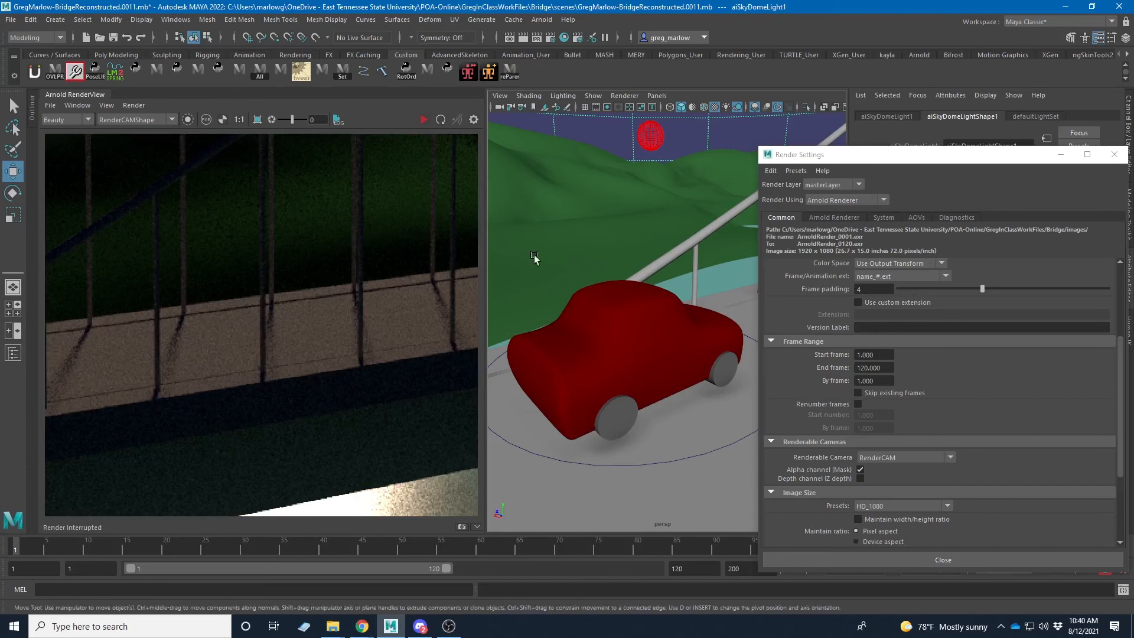
# Step: Restart the Arnold preview render through the RenderCAMShape camera and show the whole frame
pyautogui.moveTo(927, 155); pyautogui.dragTo(796, 137)
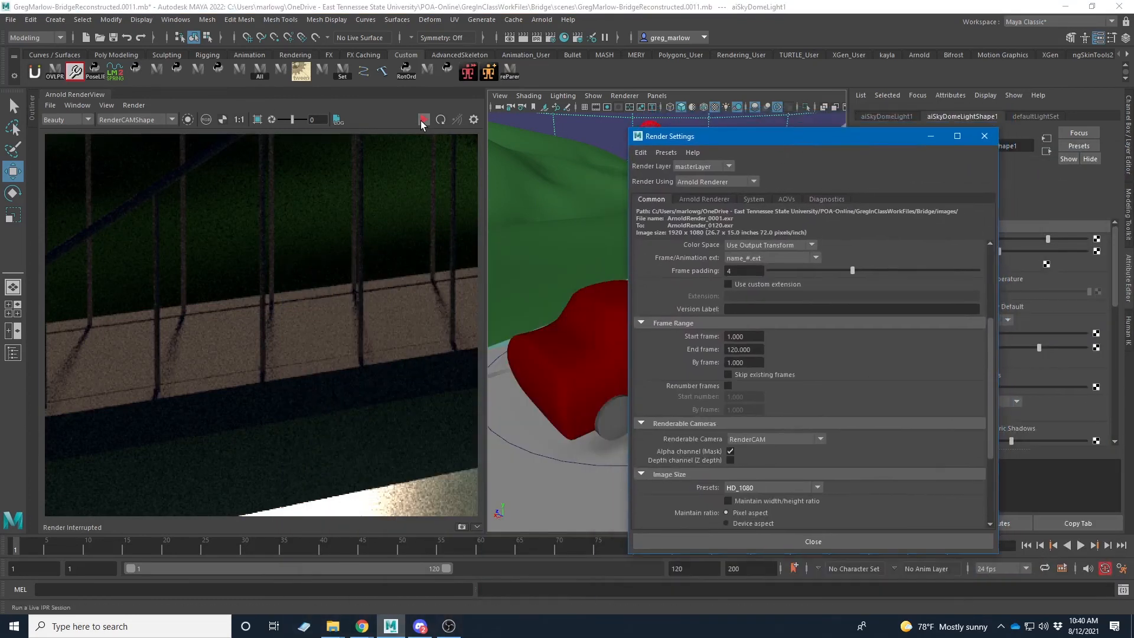
pyautogui.click(399, 217)
pyautogui.scroll(-5, 275, 269)
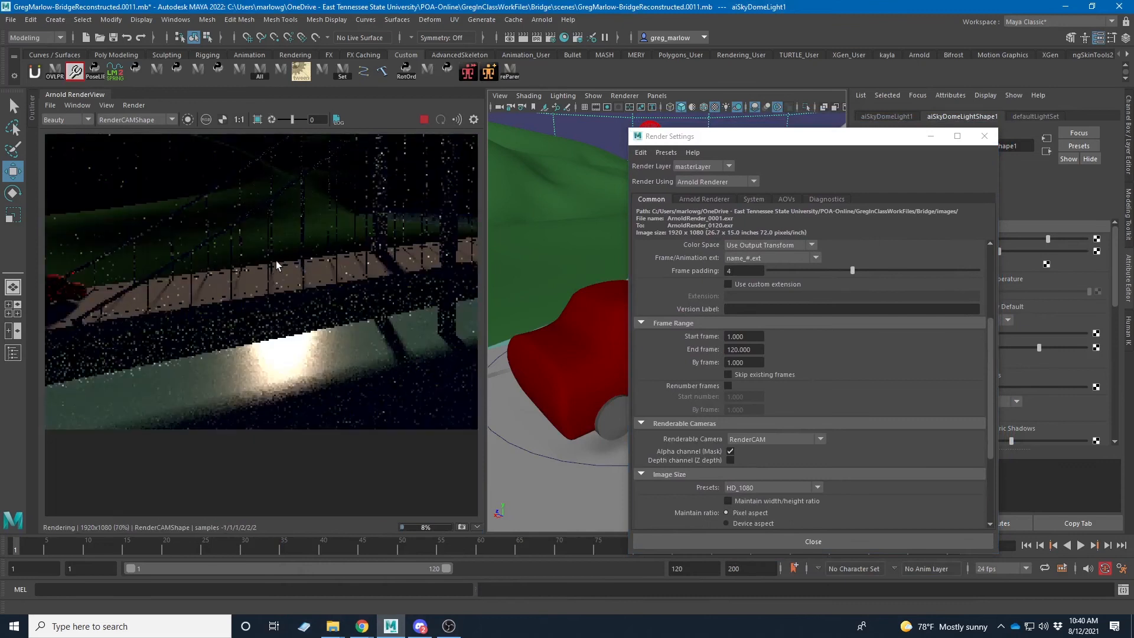
pyautogui.scroll(-3, 276, 265)
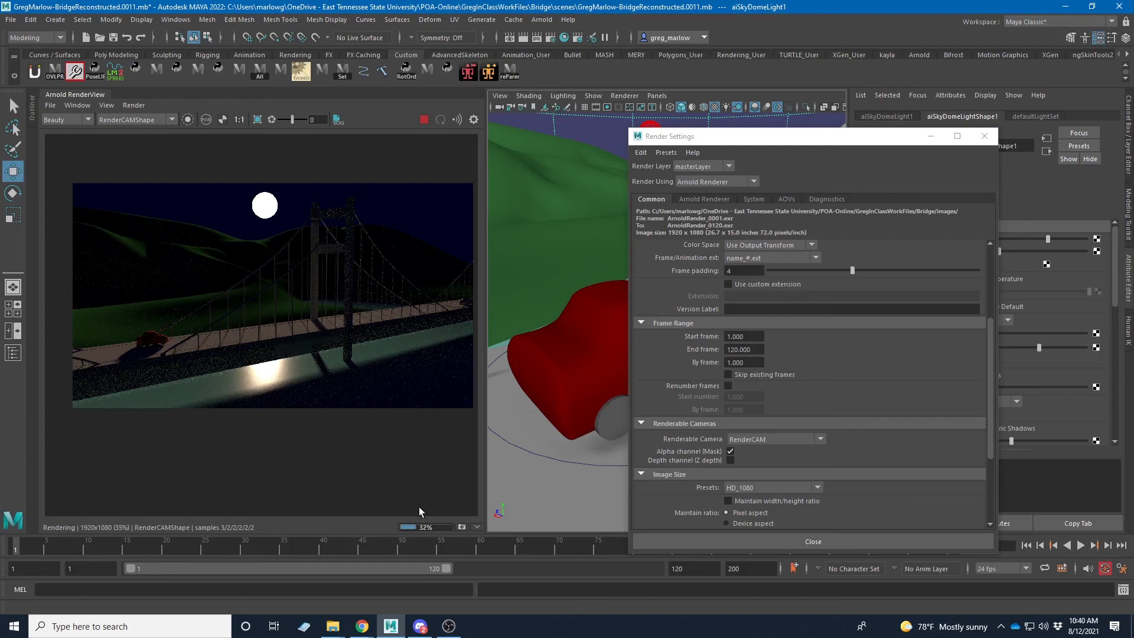
# Step: Uncover the sky dome light's attributes and set its samples to 3
pyautogui.moveTo(880, 137); pyautogui.dragTo(731, 118)
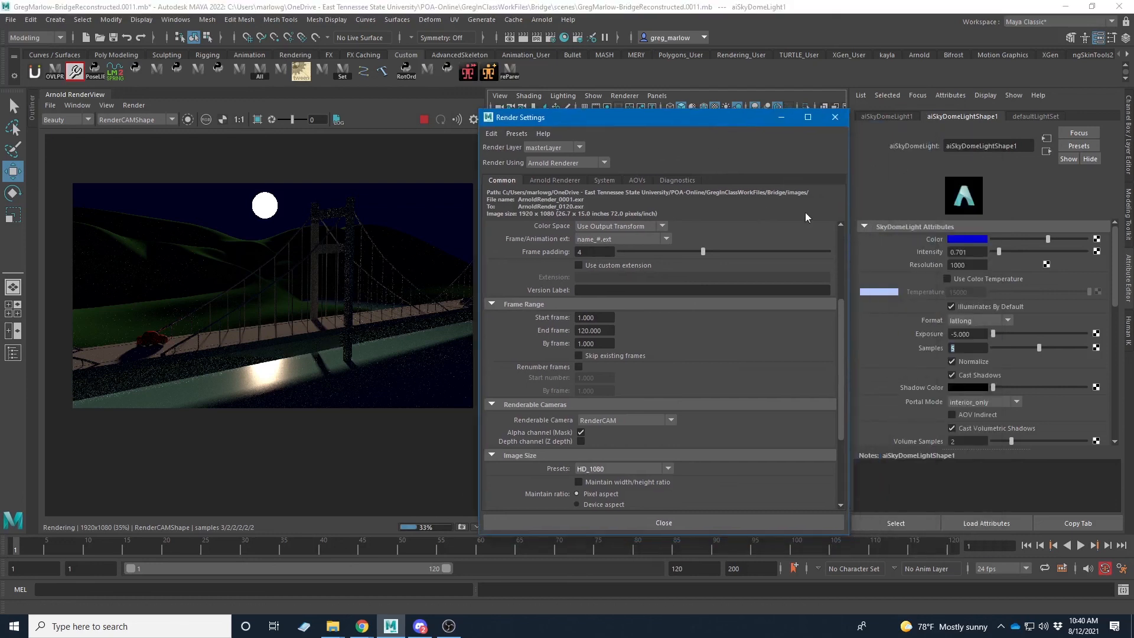
pyautogui.click(962, 349)
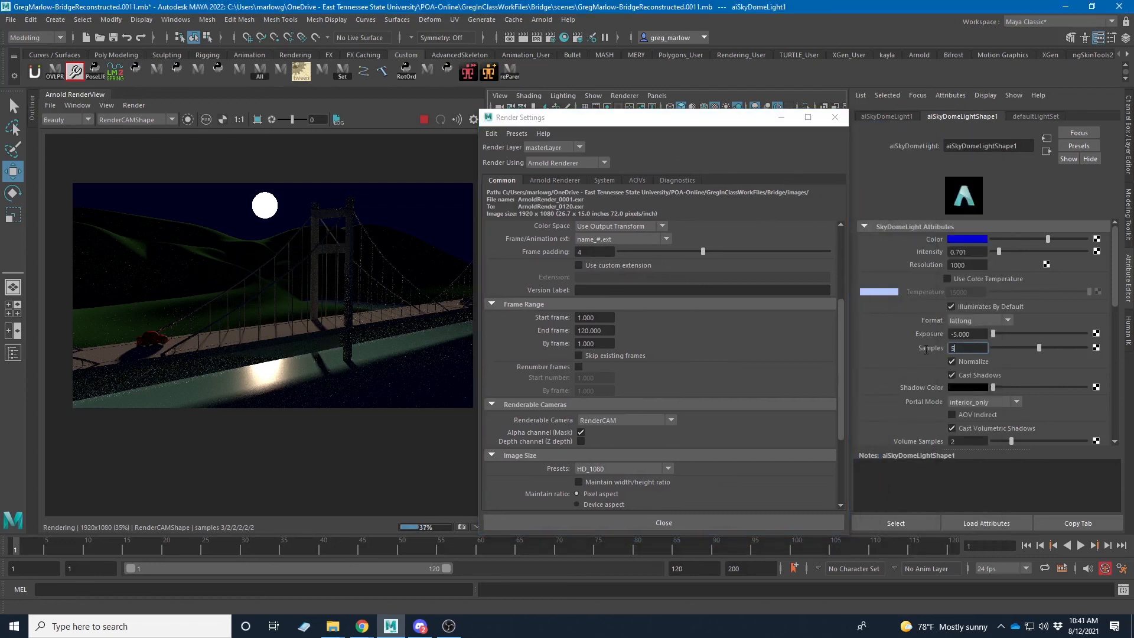
pyautogui.write('3')
pyautogui.press('Return')
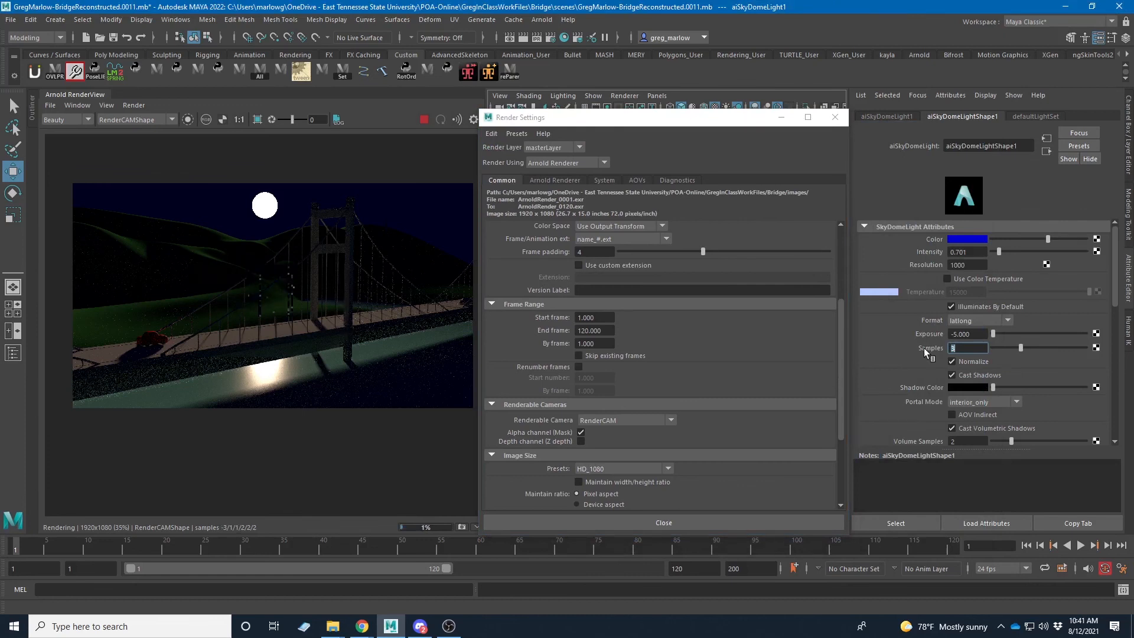